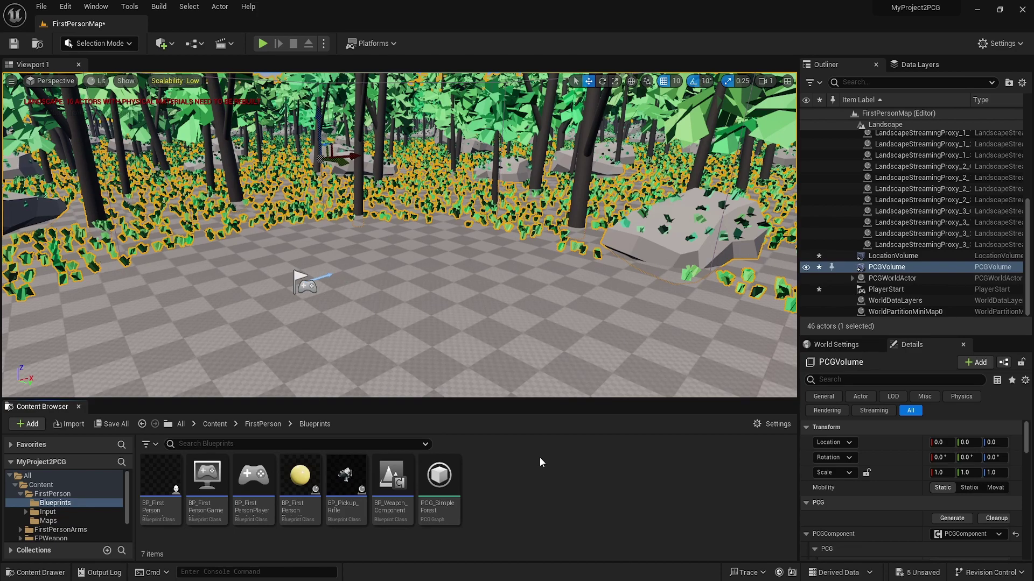
Check the project's plugin list, filtered by "pcg", for the status of the Procedural Content Generation Framework plugins.
{"action": "right_click_drag", "start_coordinate": [575, 356], "coordinate": [511, 395]}
{"action": "right_click_drag", "start_coordinate": [530, 441], "coordinate": [517, 366]}
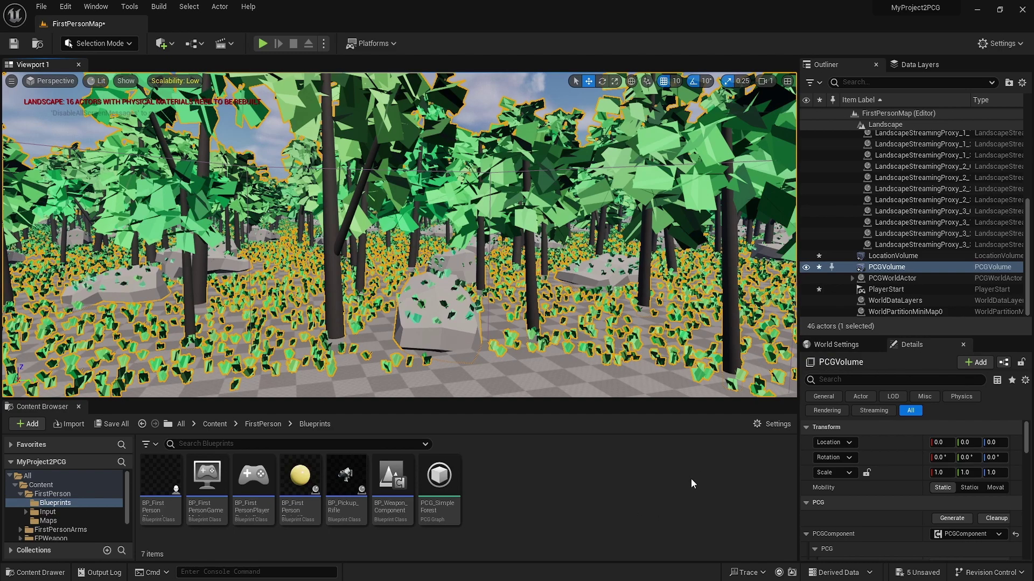
{"action": "left_click", "coordinate": [65, 7]}
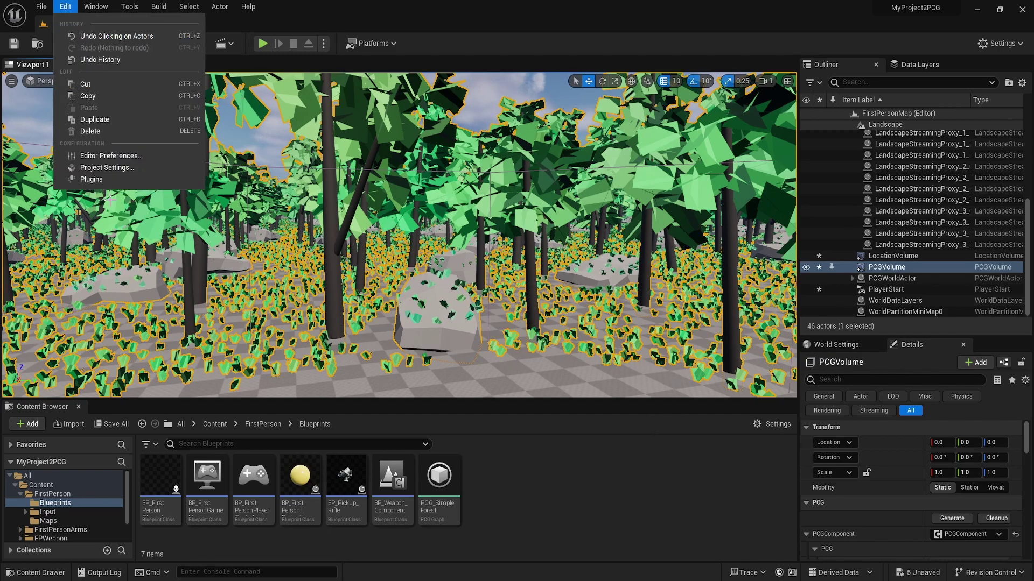
{"action": "left_click", "coordinate": [110, 181]}
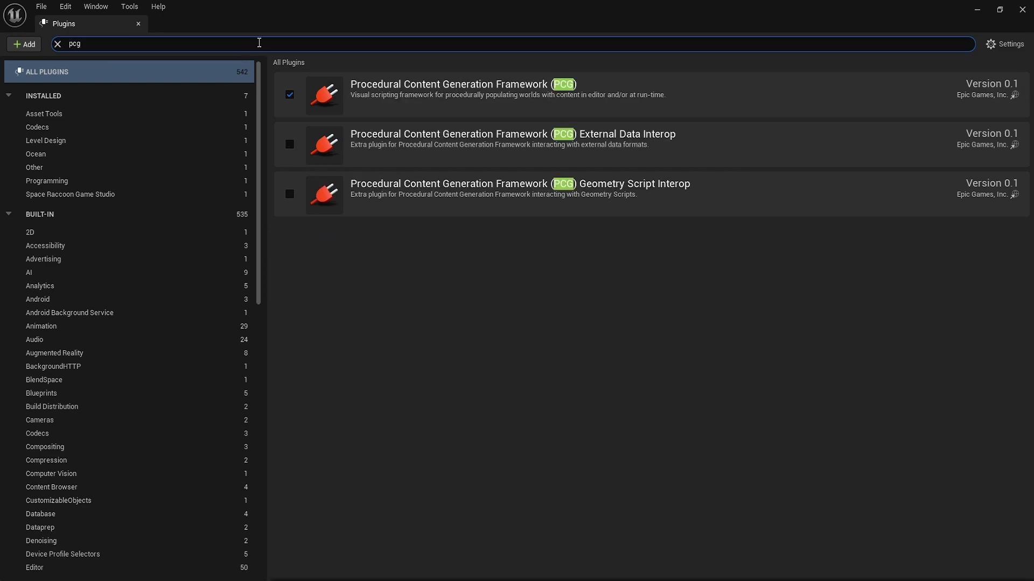
{"action": "left_click", "coordinate": [1021, 10]}
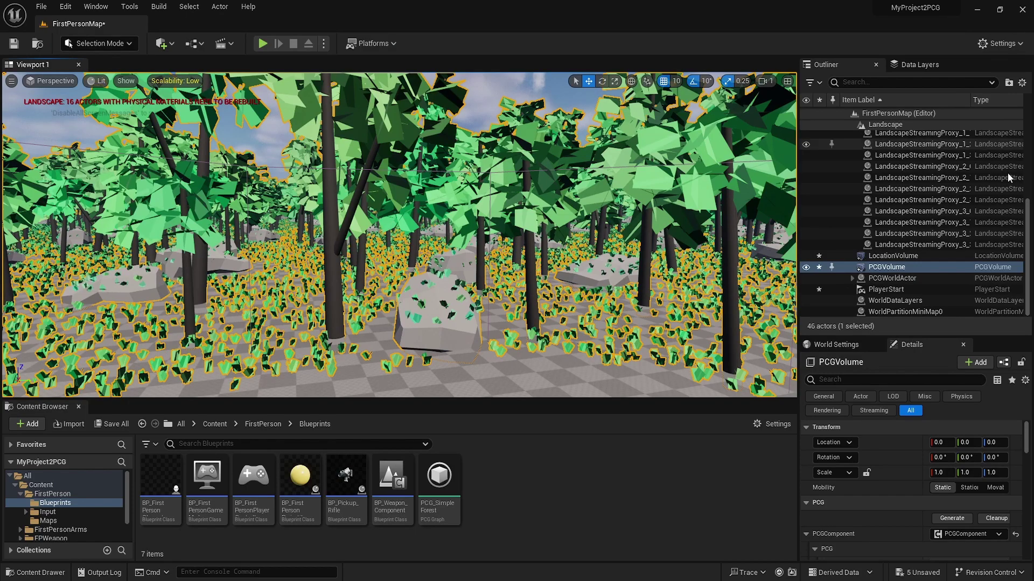
Search the placeable actors for "pcg" to find the PCGVolume type.
{"action": "left_click", "coordinate": [170, 50]}
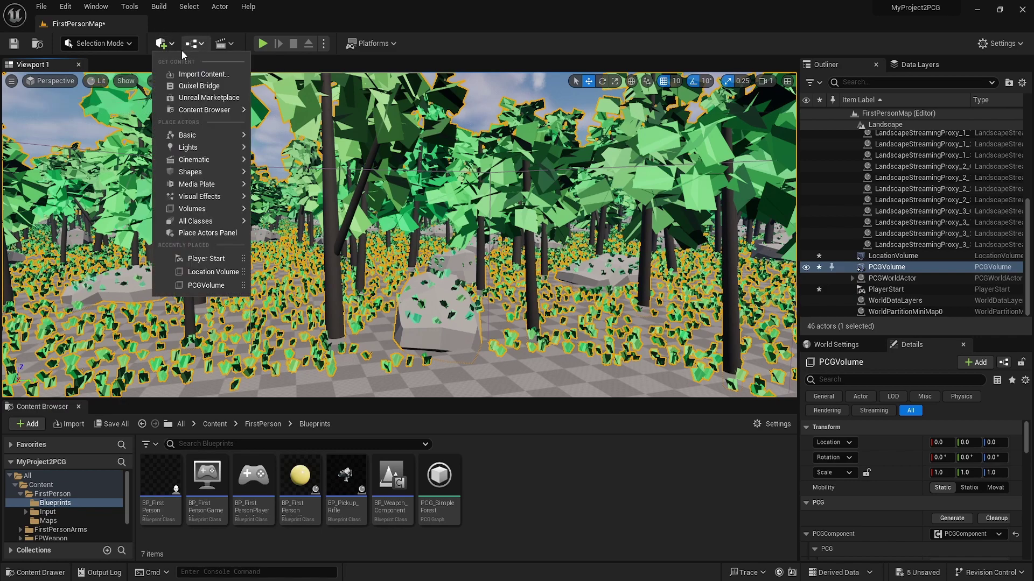
{"action": "type", "text": "pcg"}
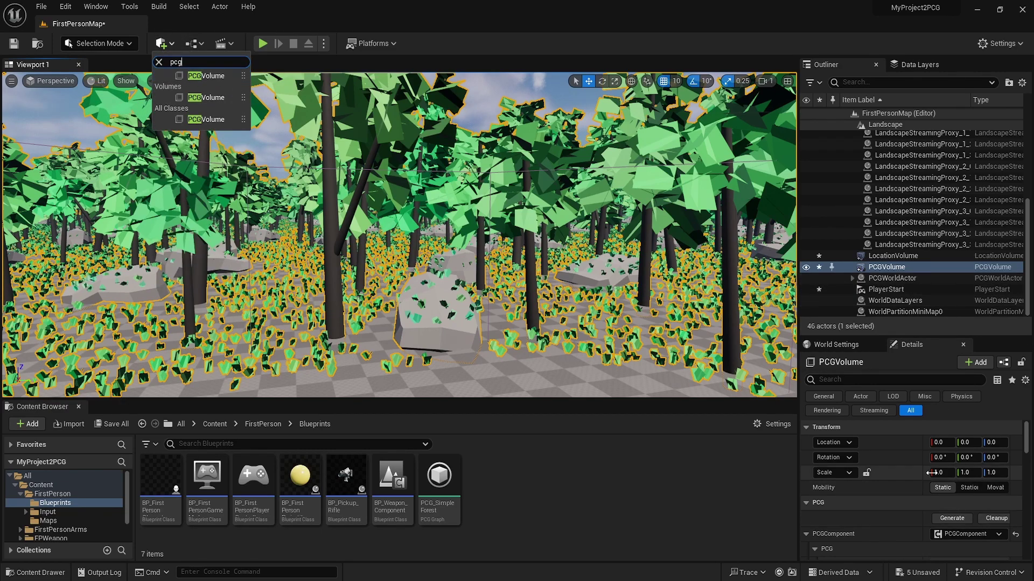
{"action": "right_click_drag", "start_coordinate": [700, 323], "coordinate": [716, 323]}
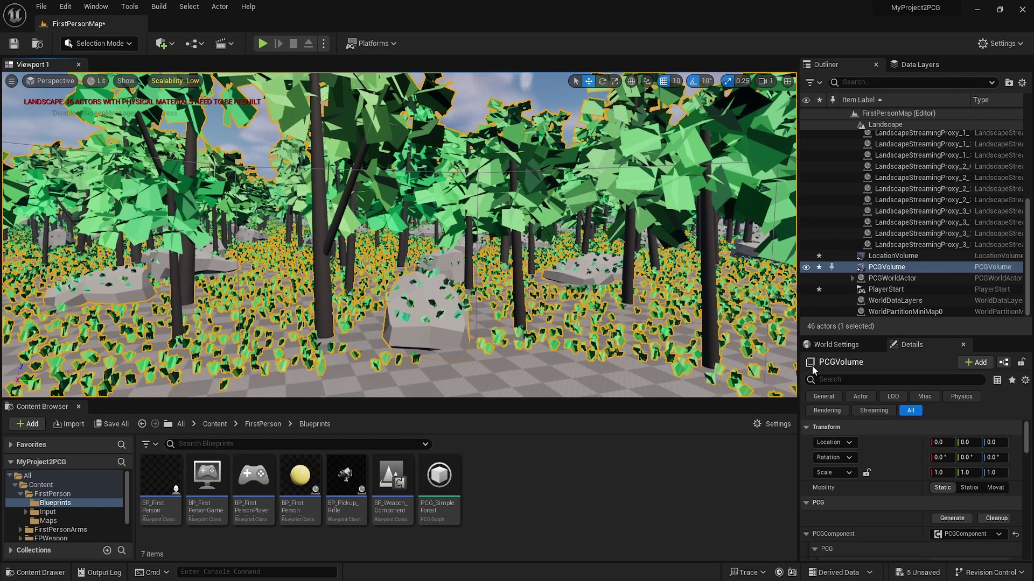
Enlarge the PCGVolume's details area in width and height so its graph instance and property settings fit.
{"action": "scroll", "coordinate": [906, 464], "scroll_direction": "down", "scroll_amount": 5}
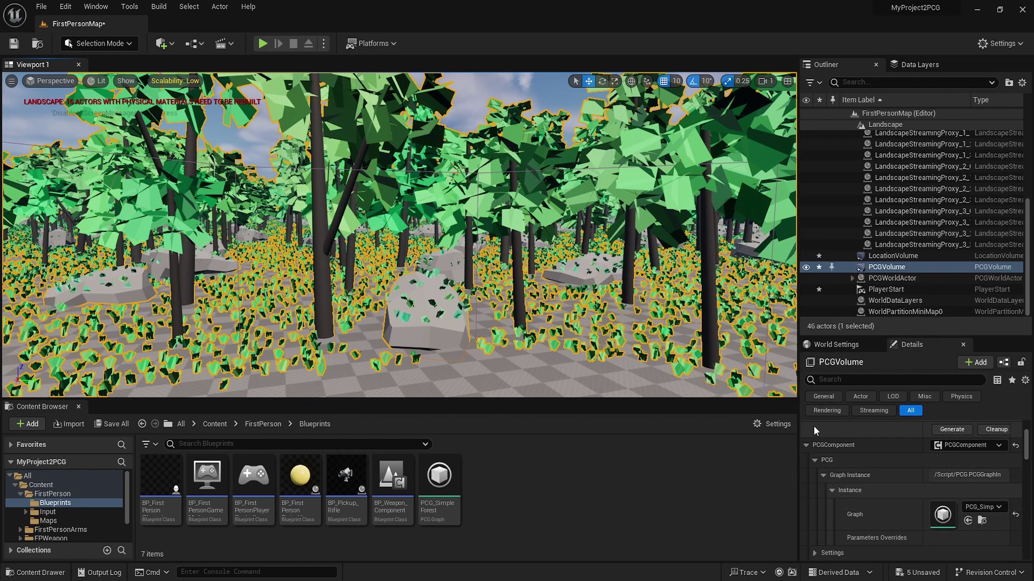
{"action": "left_click_drag", "start_coordinate": [799, 424], "coordinate": [662, 420]}
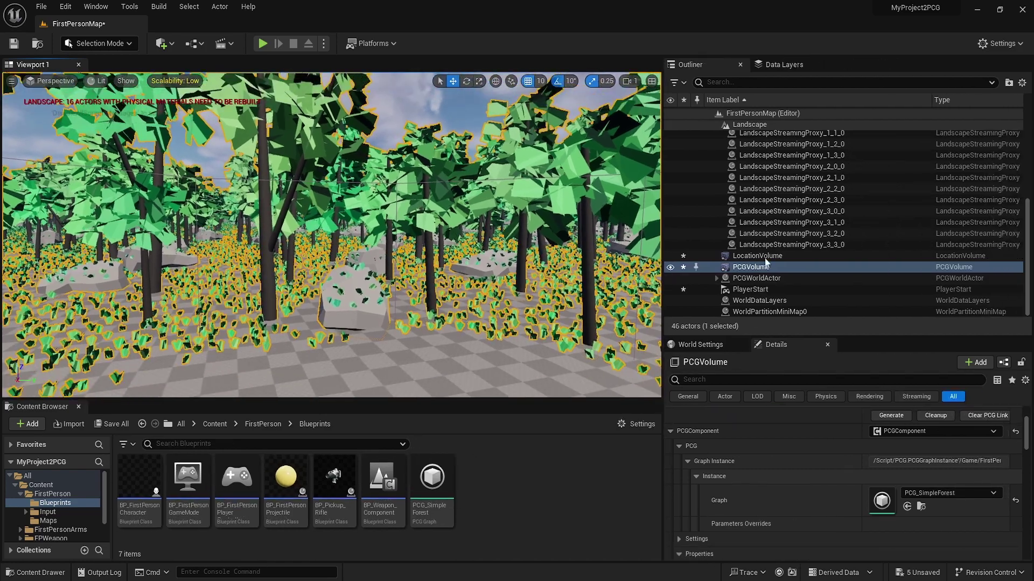
{"action": "left_click_drag", "start_coordinate": [770, 335], "coordinate": [770, 229]}
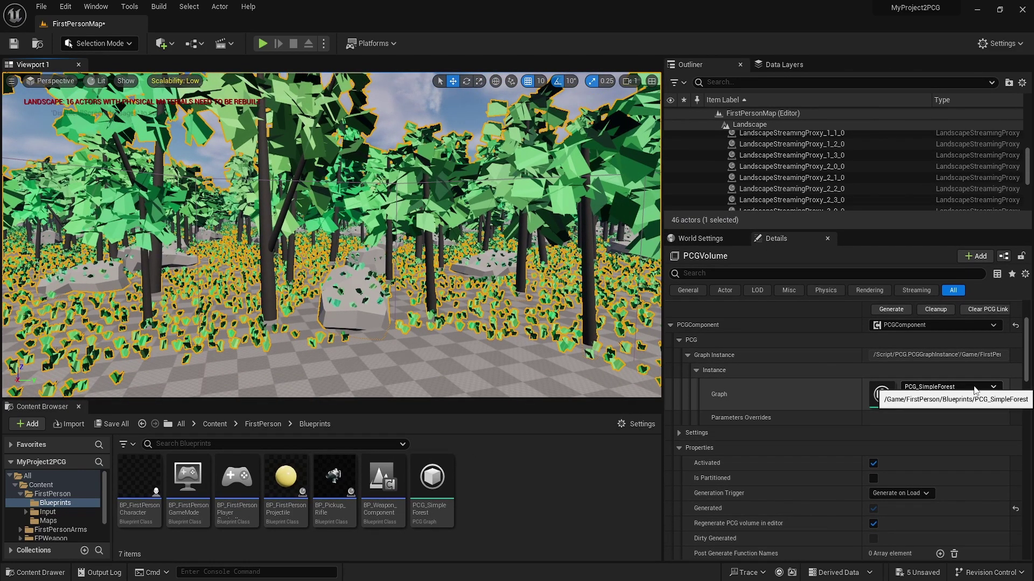
Review the PCG graph assets that can be assigned to the PCGVolume, keeping the current graph.
{"action": "left_click", "coordinate": [950, 387]}
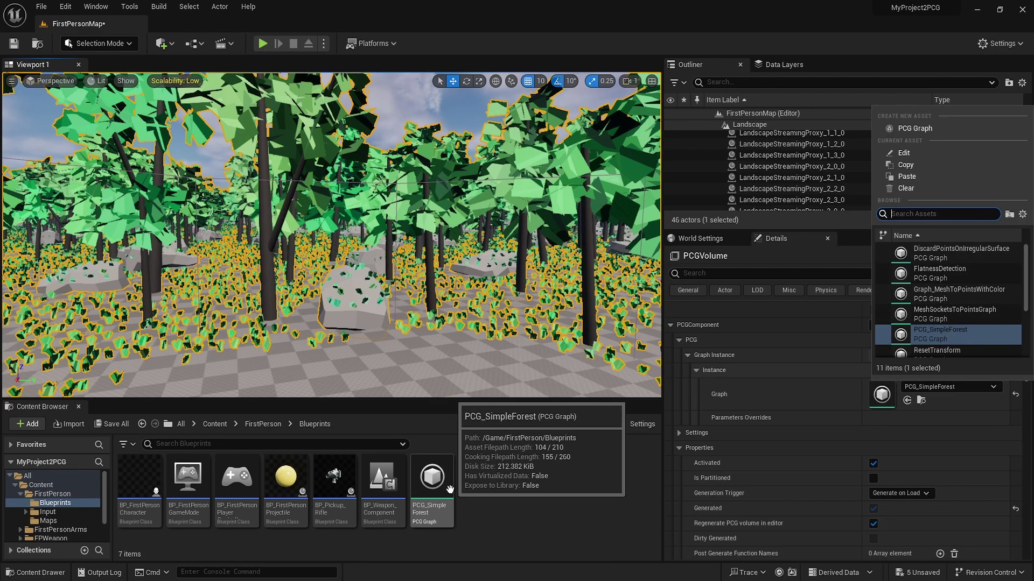
{"action": "scroll", "coordinate": [963, 302], "scroll_direction": "down", "scroll_amount": 3}
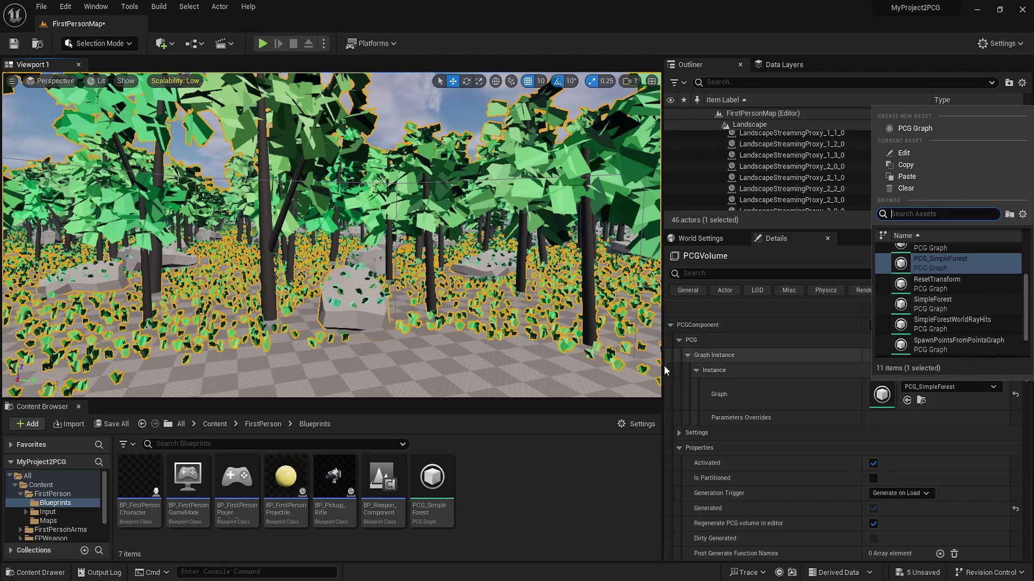
{"action": "left_click", "coordinate": [544, 501]}
Find the Location Volume actor by searching "location" and place one in the clearing near the player start.
{"action": "right_click_drag", "start_coordinate": [452, 255], "coordinate": [452, 366]}
{"action": "right_click_drag", "start_coordinate": [344, 285], "coordinate": [456, 219]}
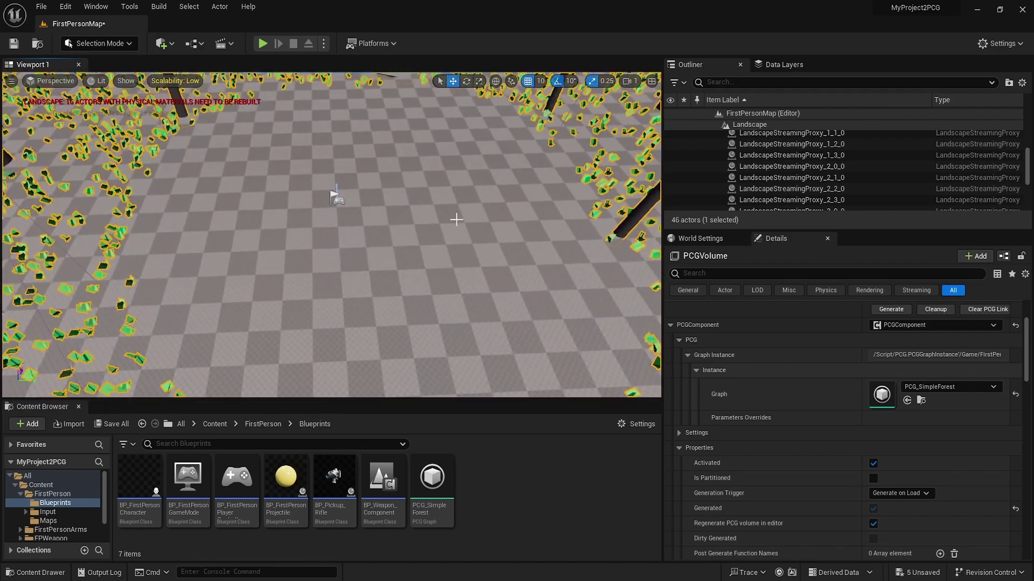
{"action": "right_click_drag", "start_coordinate": [409, 274], "coordinate": [398, 256]}
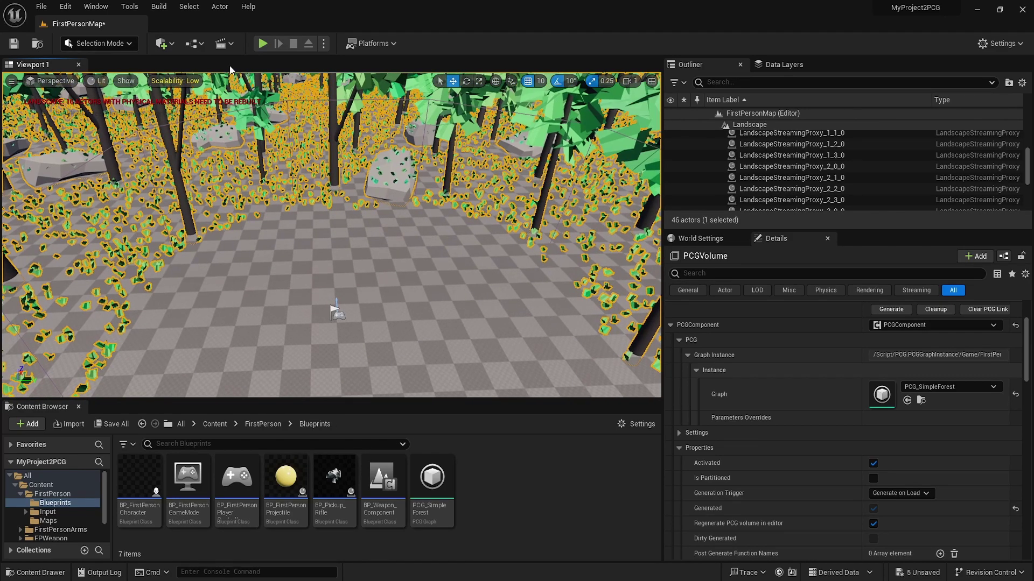
{"action": "left_click", "coordinate": [162, 44]}
{"action": "type", "text": "location"}
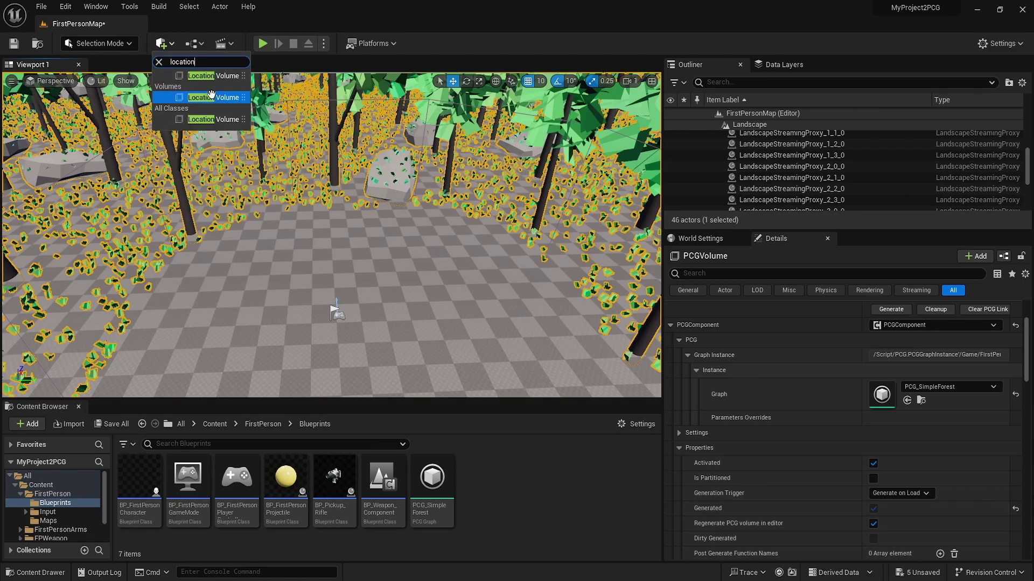
{"action": "left_click_drag", "start_coordinate": [210, 97], "coordinate": [402, 296]}
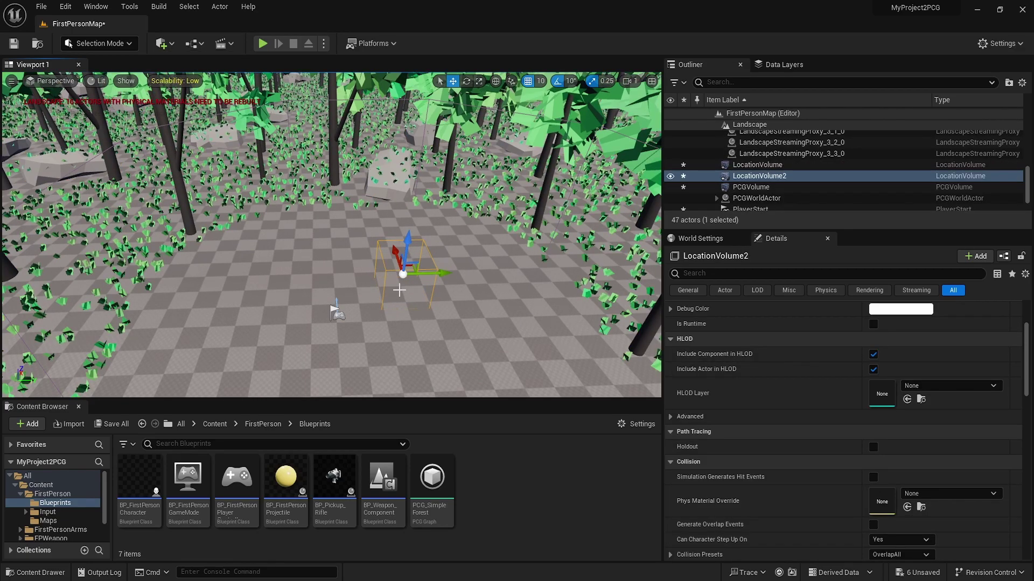
Examine the new Location Volume's brush settings and the builder types offered for its brush shape.
{"action": "scroll", "coordinate": [947, 440], "scroll_direction": "down", "scroll_amount": 10}
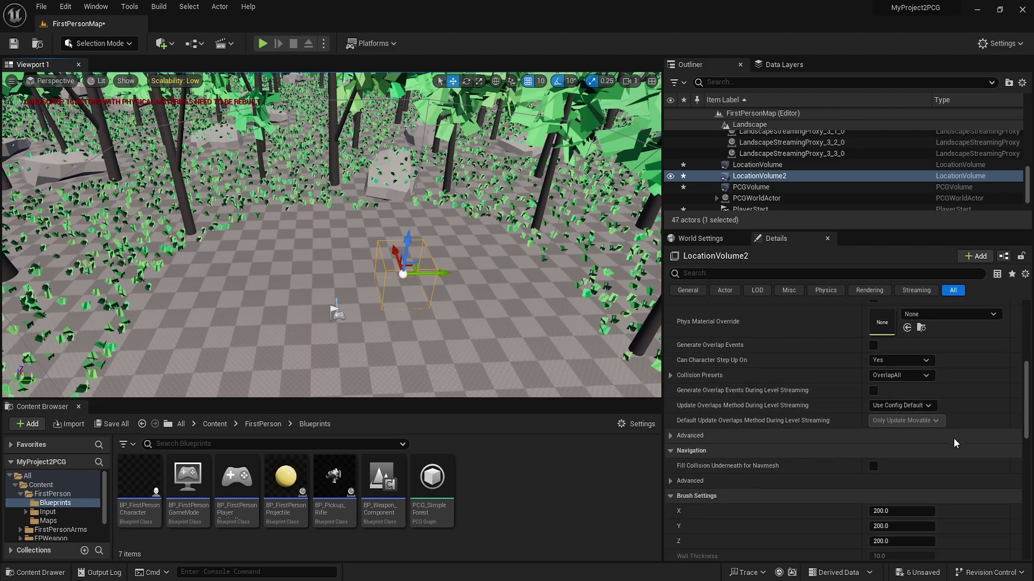
{"action": "scroll", "coordinate": [959, 437], "scroll_direction": "down", "scroll_amount": 2}
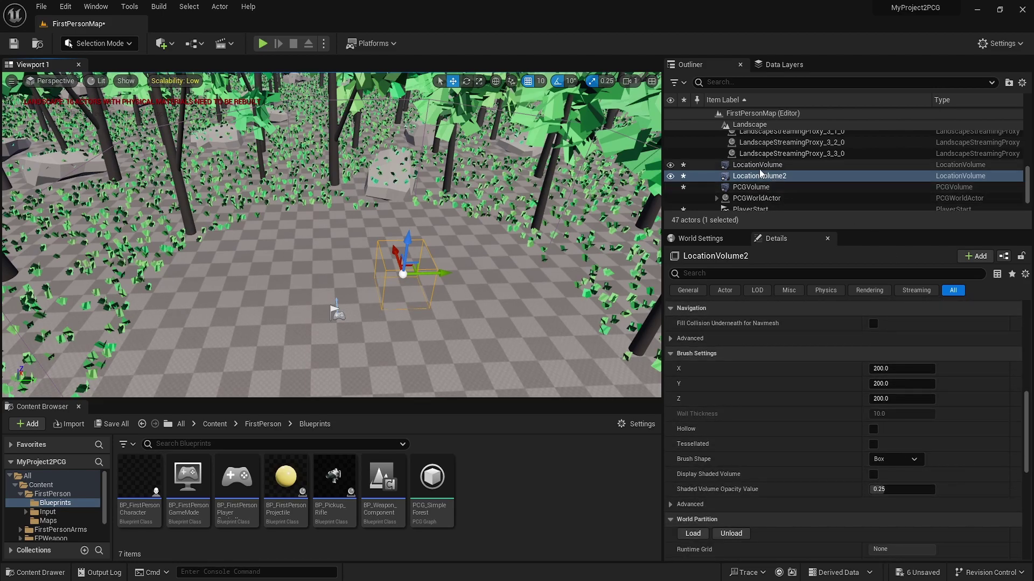
{"action": "left_click", "coordinate": [883, 459]}
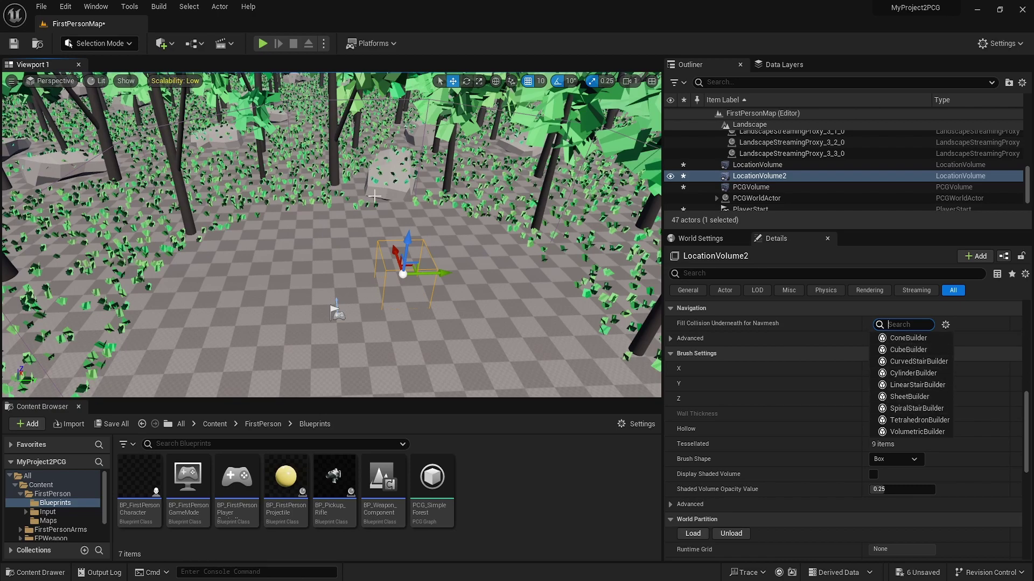
{"action": "right_click_drag", "start_coordinate": [365, 215], "coordinate": [450, 207]}
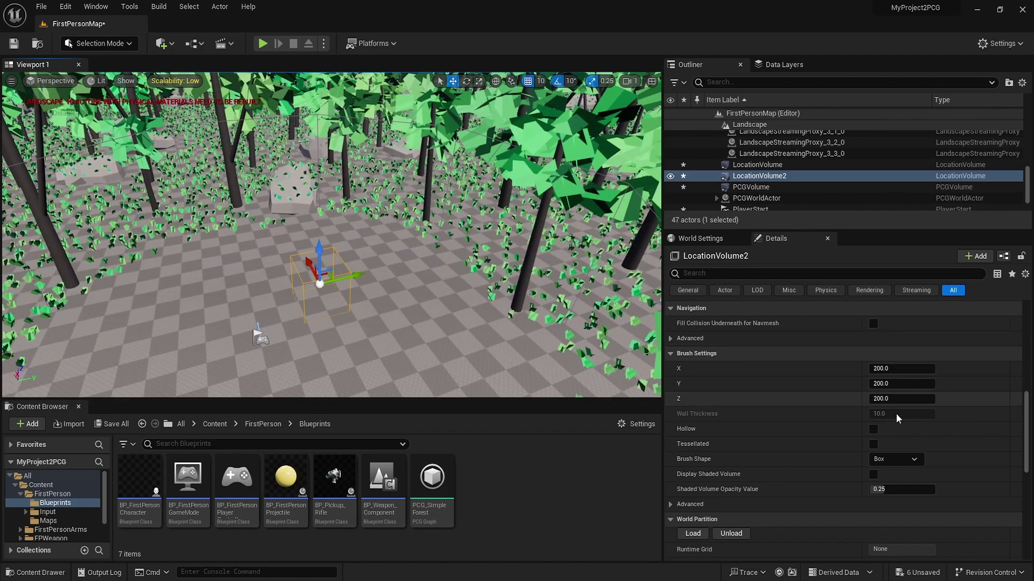
{"action": "left_click", "coordinate": [897, 459]}
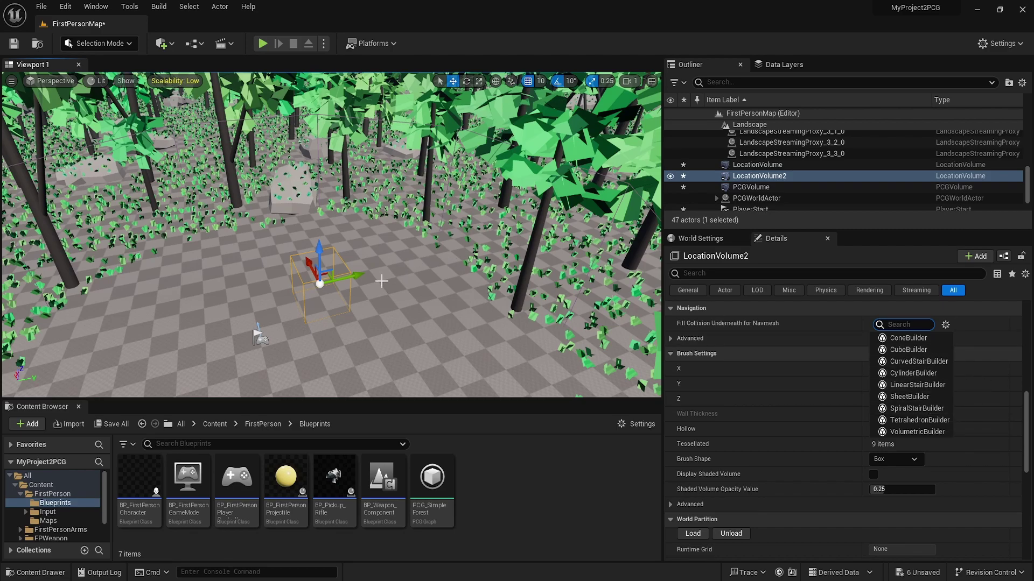
Delete the Location Volume just placed in the clearing.
{"action": "right_click_drag", "start_coordinate": [391, 270], "coordinate": [377, 211]}
{"action": "right_click_drag", "start_coordinate": [344, 296], "coordinate": [376, 289]}
{"action": "key", "text": "Delete"}
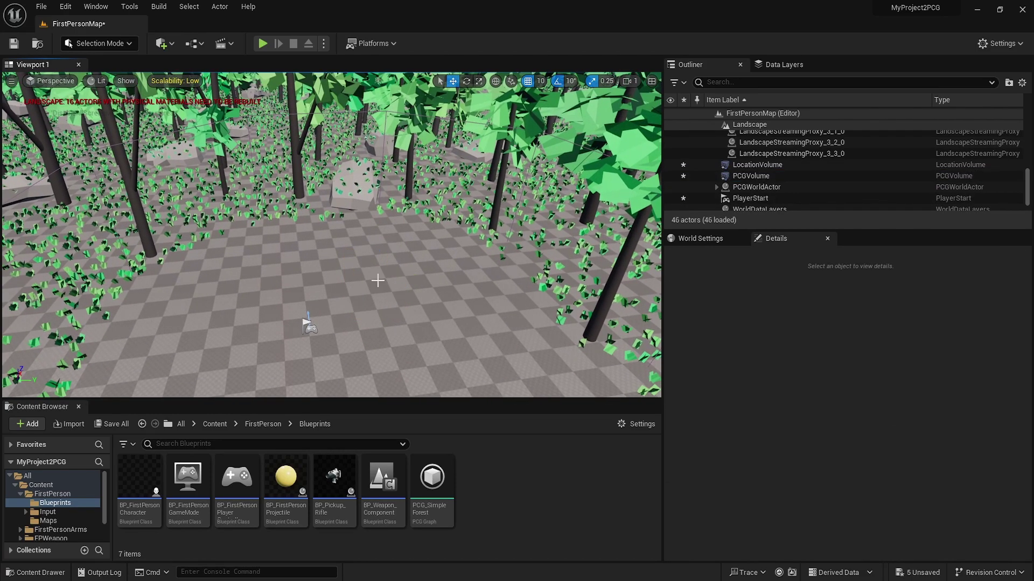
Open the PCG_SimpleForest graph and enclose the landscape, volume data, Volume Sampler and Difference nodes in a comment box.
{"action": "right_click_drag", "start_coordinate": [341, 239], "coordinate": [339, 288]}
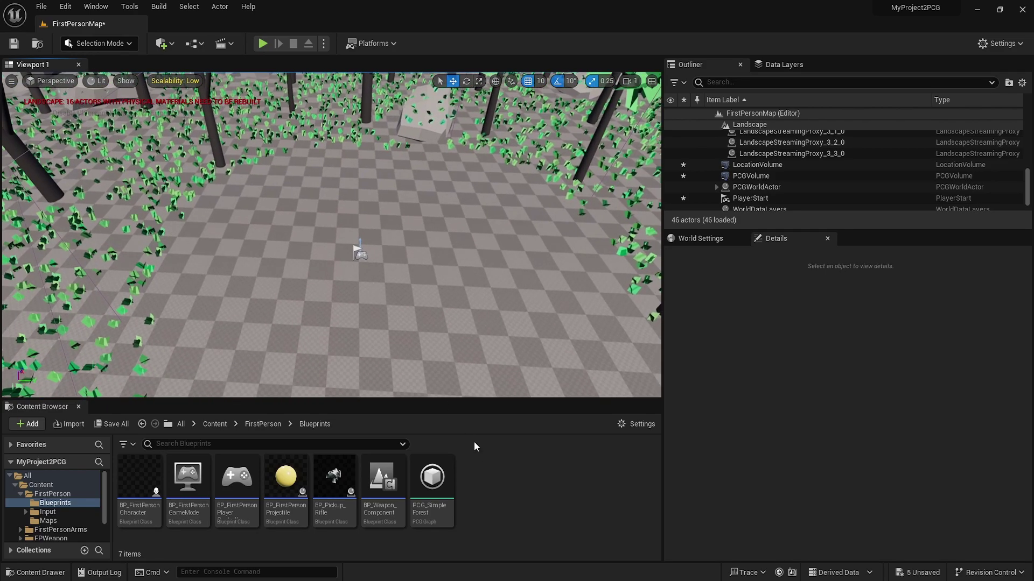
{"action": "double_click", "coordinate": [433, 480]}
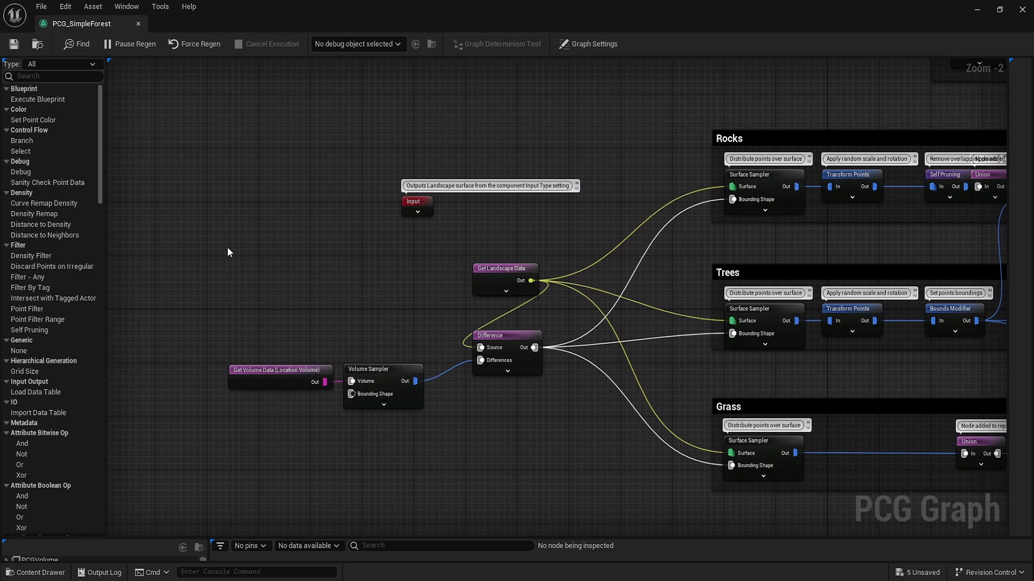
{"action": "left_click_drag", "start_coordinate": [227, 247], "coordinate": [543, 435]}
{"action": "key", "text": "c"}
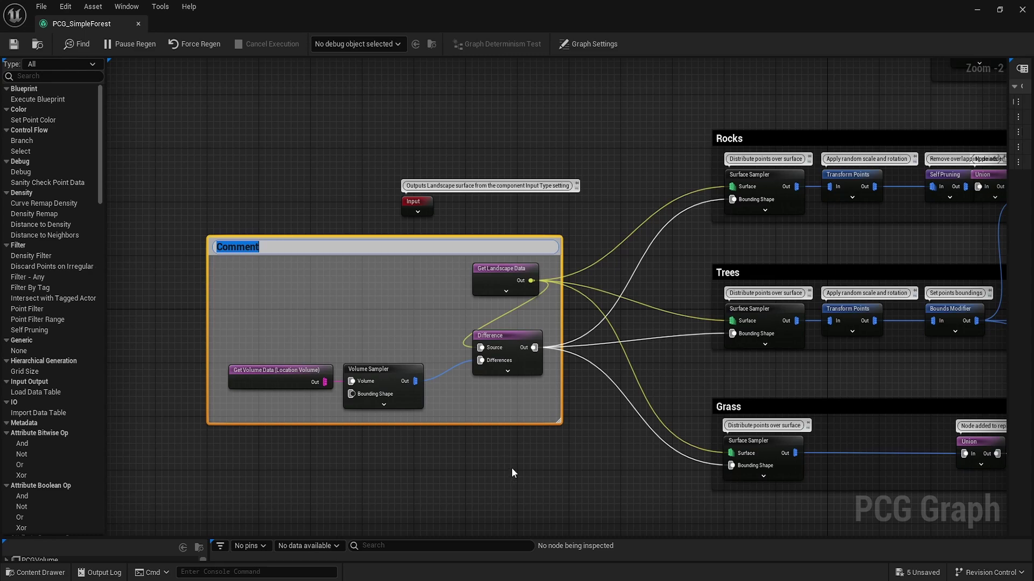
Return to the level and assign the SimpleForest sample graph to the PCGVolume.
{"action": "left_click", "coordinate": [978, 12]}
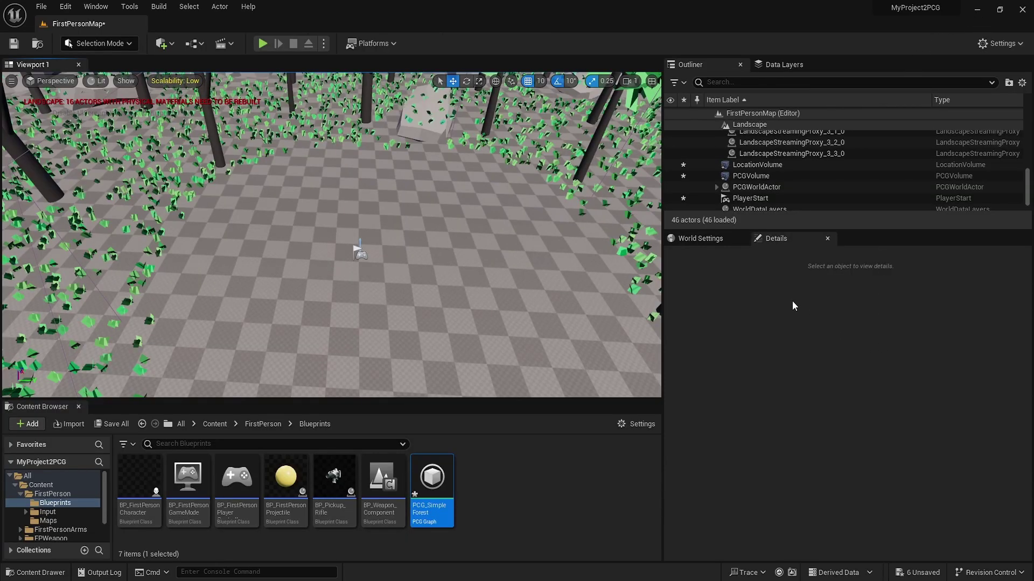
{"action": "left_click", "coordinate": [759, 177]}
{"action": "scroll", "coordinate": [835, 407], "scroll_direction": "up", "scroll_amount": 10}
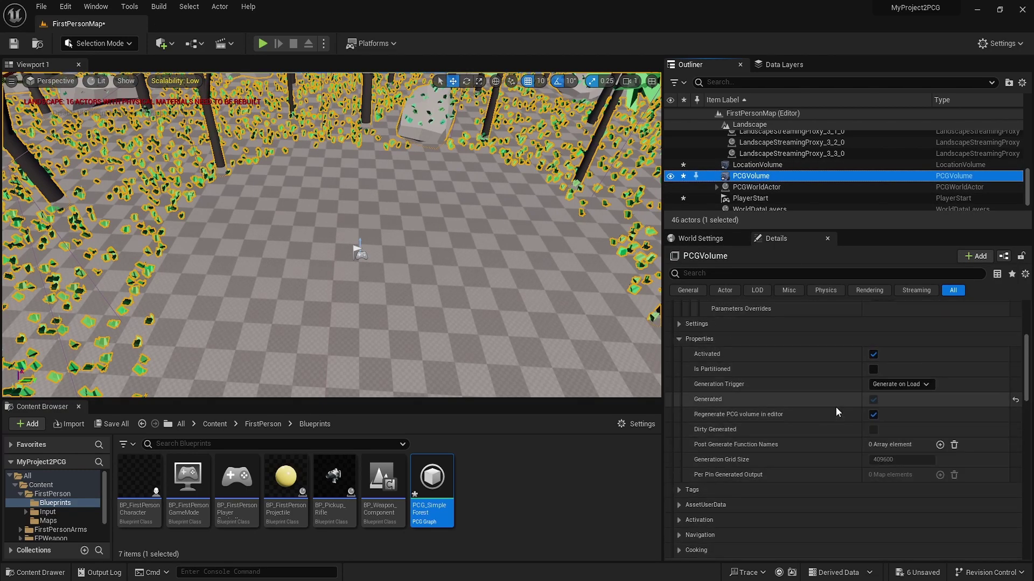
{"action": "left_click", "coordinate": [962, 404]}
{"action": "scroll", "coordinate": [961, 339], "scroll_direction": "down", "scroll_amount": 3}
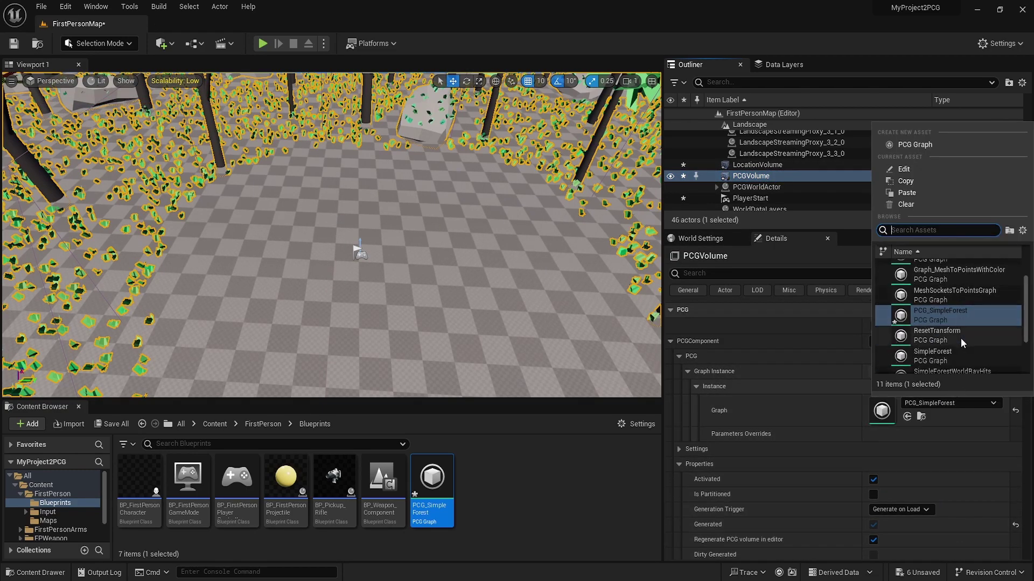
{"action": "left_click", "coordinate": [948, 325]}
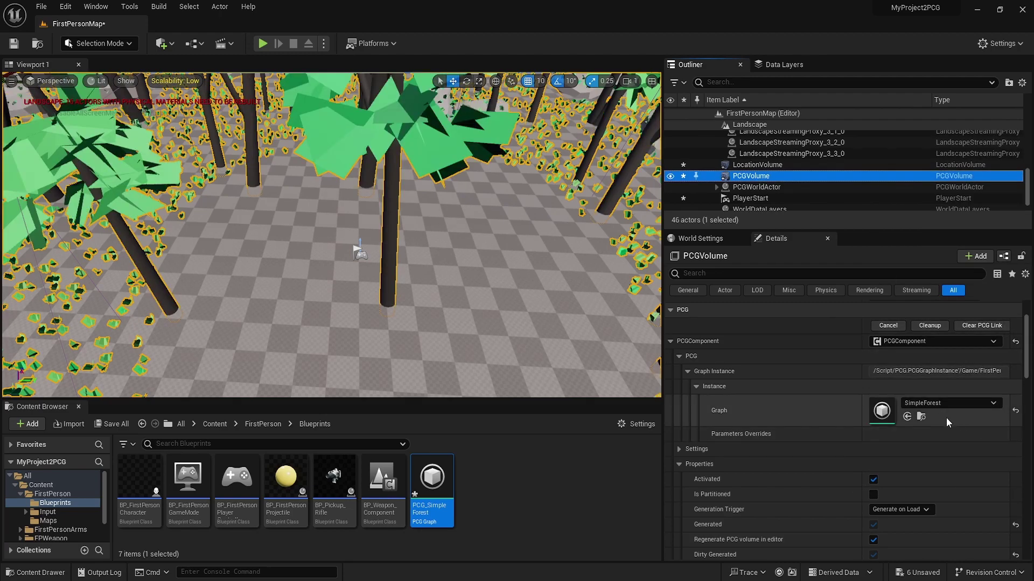
Locate the SimpleForest graph asset, open it and examine how its Input node's Landscape output feeds the surface samplers.
{"action": "left_click", "coordinate": [922, 416]}
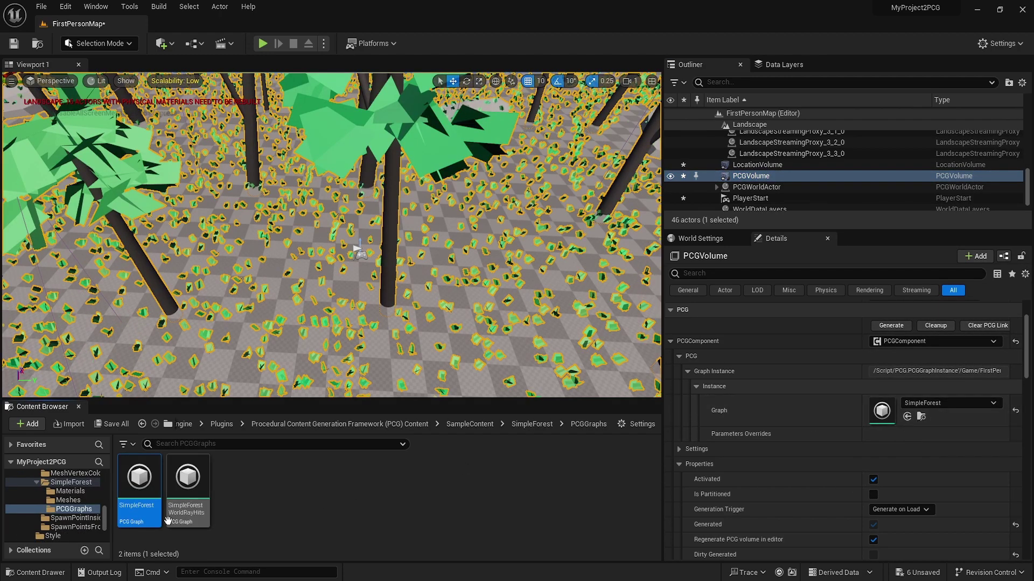
{"action": "double_click", "coordinate": [186, 479]}
{"action": "scroll", "coordinate": [308, 437], "scroll_direction": "up", "scroll_amount": 4}
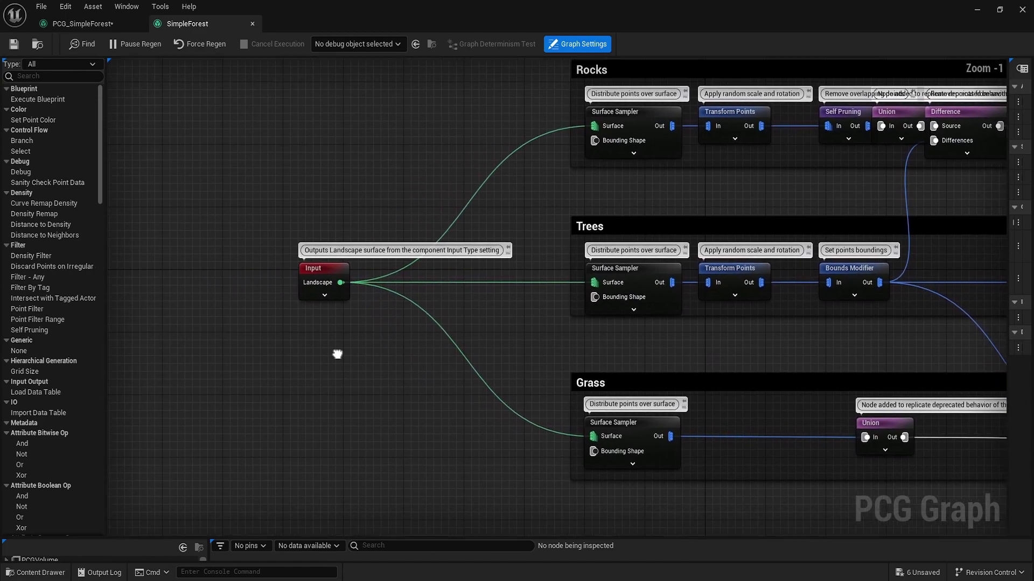
{"action": "left_click_drag", "start_coordinate": [414, 370], "coordinate": [415, 369]}
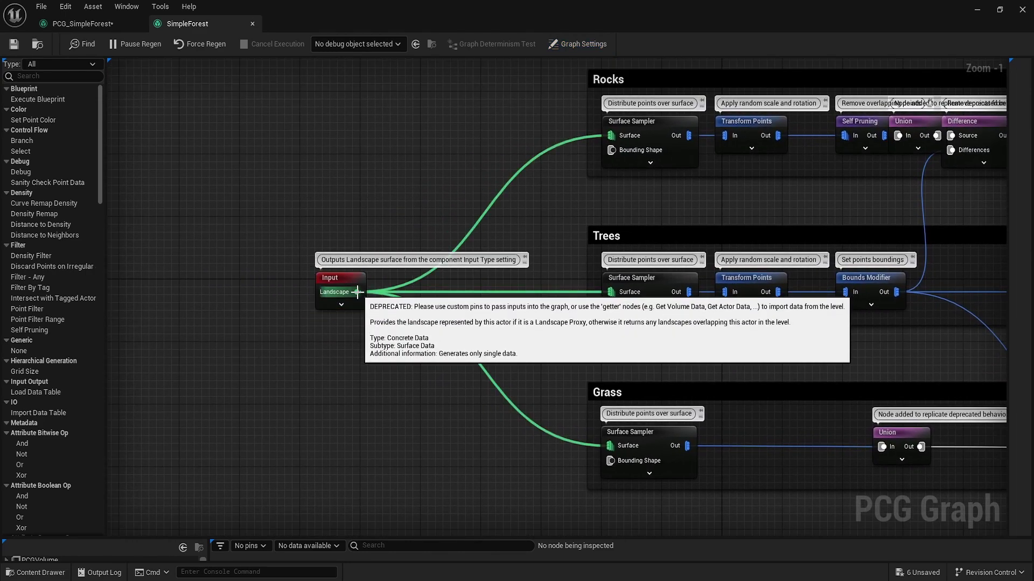
Go back to the PCG_SimpleForest graph and inspect the Get Landscape Data, Get Volume Data and Volume Sampler nodes.
{"action": "scroll", "coordinate": [356, 292], "scroll_direction": "up", "scroll_amount": 1}
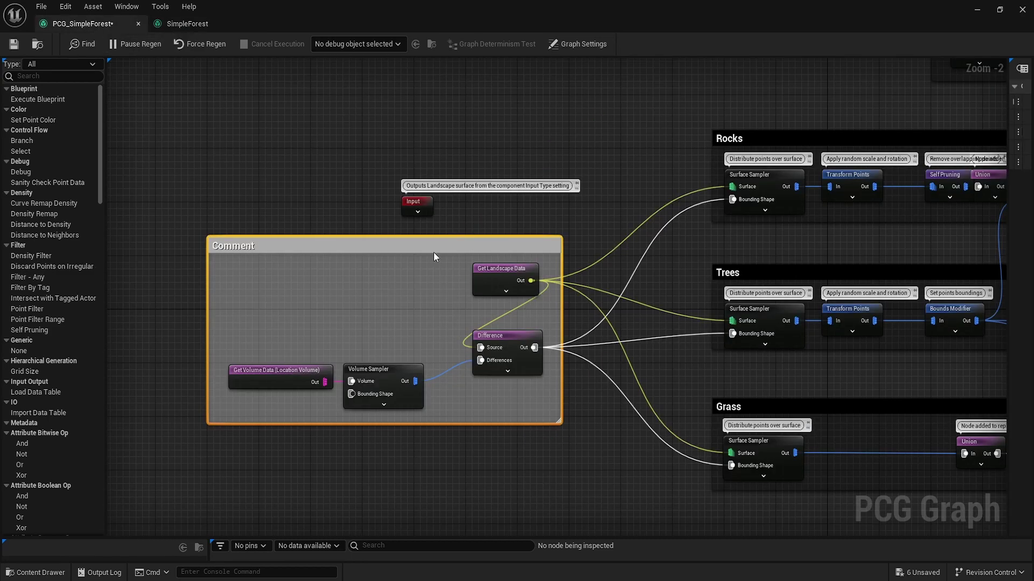
{"action": "left_click_drag", "start_coordinate": [434, 252], "coordinate": [554, 307]}
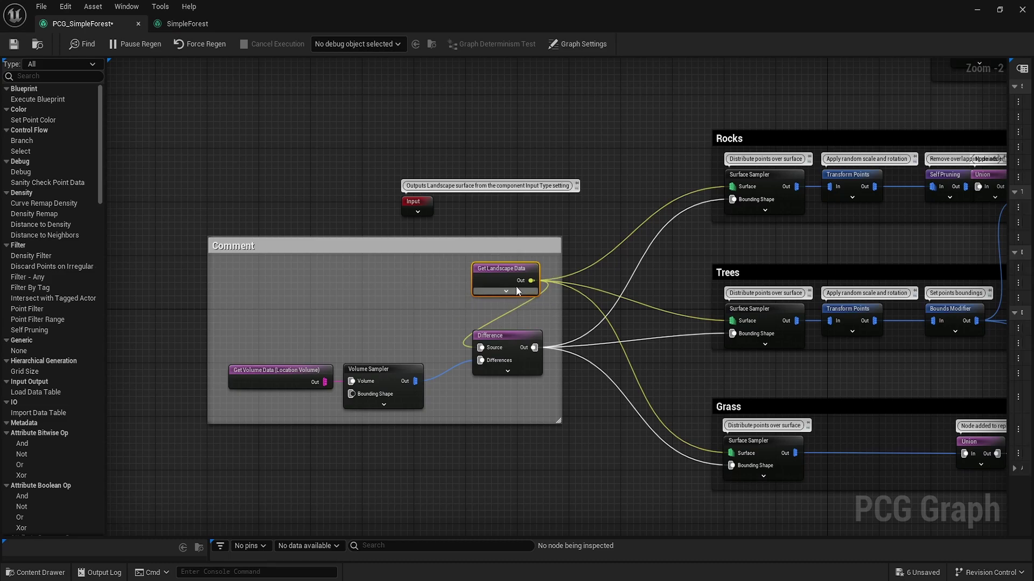
{"action": "left_click_drag", "start_coordinate": [228, 345], "coordinate": [430, 413]}
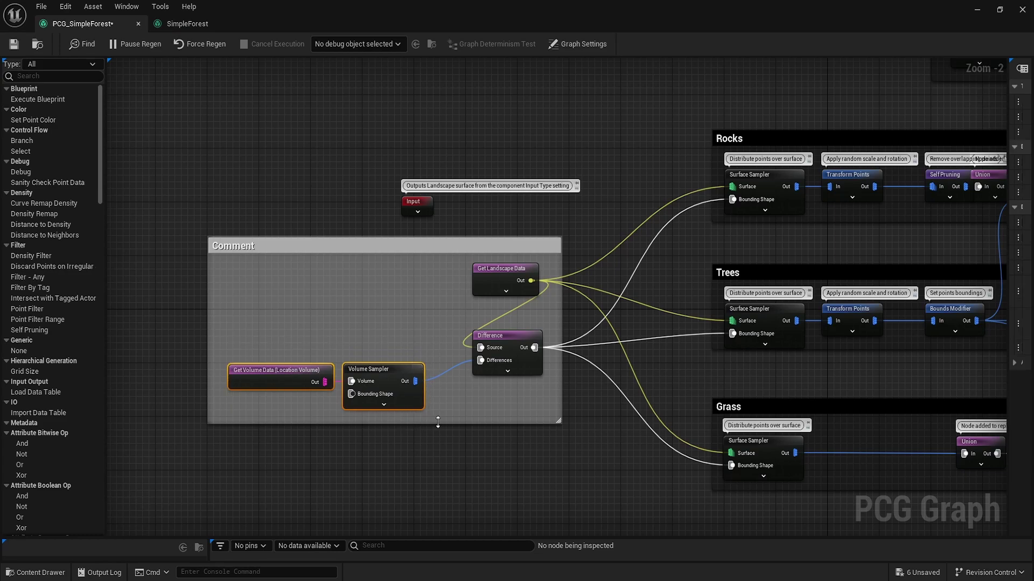
Look up the Get Volume Data node in the graph's node search.
{"action": "scroll", "coordinate": [466, 416], "scroll_direction": "up", "scroll_amount": 1}
{"action": "right_click_drag", "start_coordinate": [503, 405], "coordinate": [587, 415]}
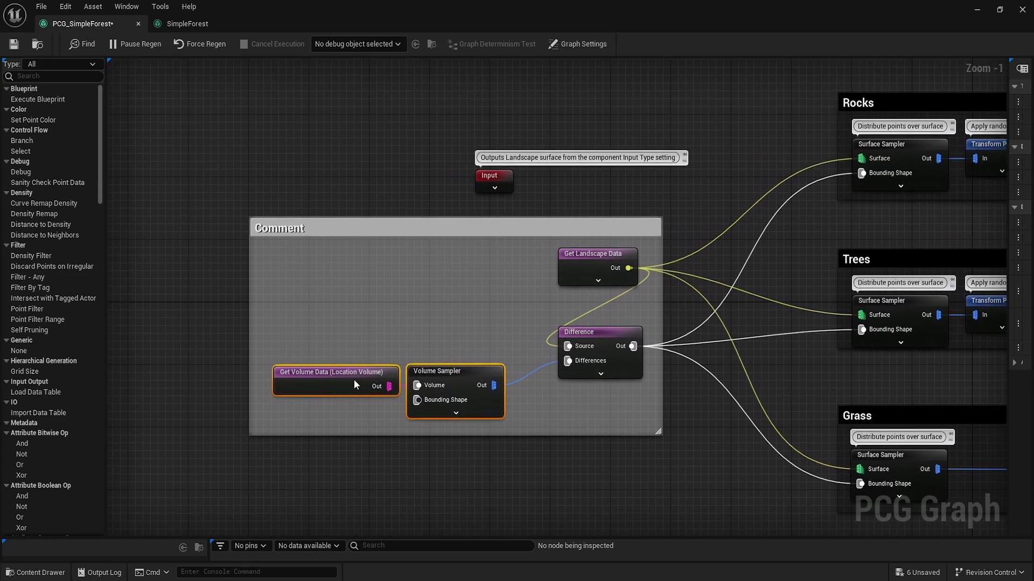
{"action": "left_click", "coordinate": [354, 380]}
{"action": "right_click", "coordinate": [328, 295]}
{"action": "type", "text": "getvo"}
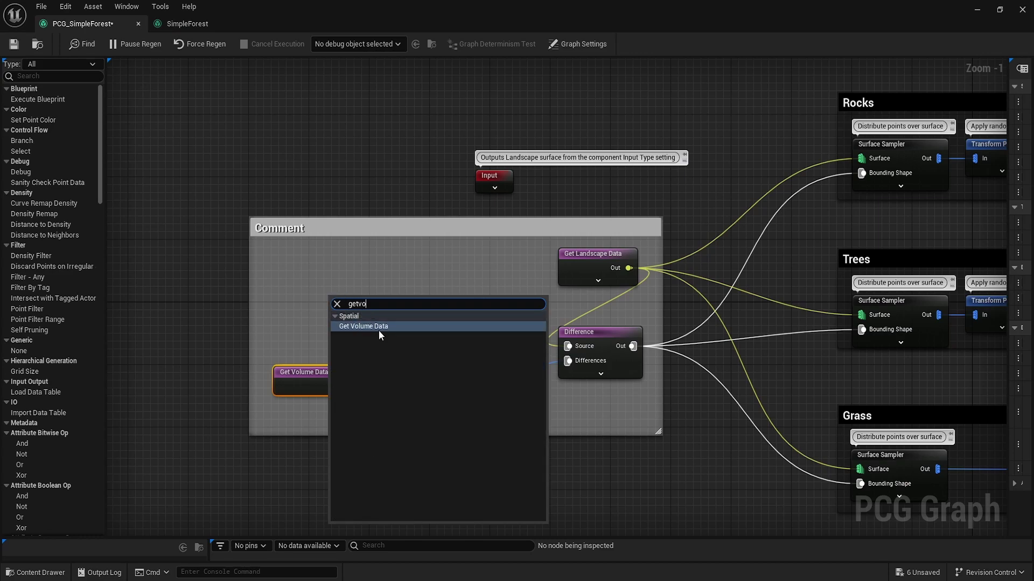
{"action": "left_click", "coordinate": [379, 326]}
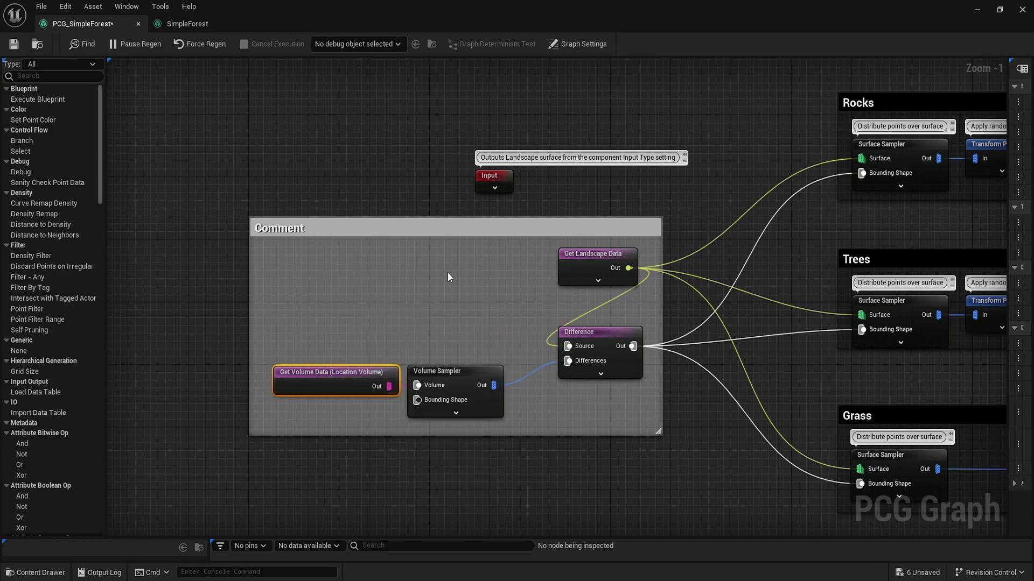
Examine the Get Volume Data node's Actor Filter, Actor Selection and Actor Selection Class settings.
{"action": "left_click", "coordinate": [1009, 245]}
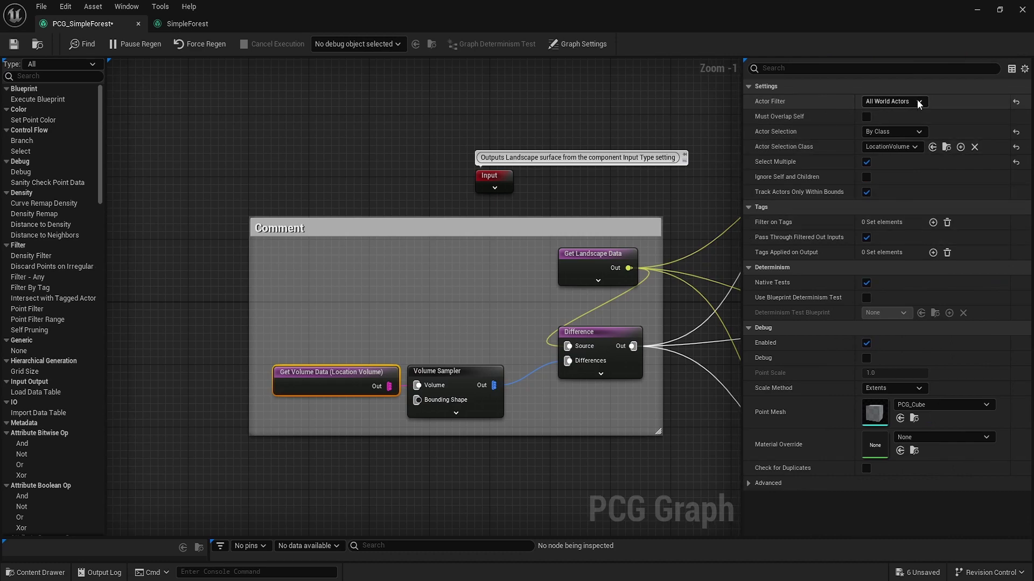
{"action": "left_click", "coordinate": [900, 102]}
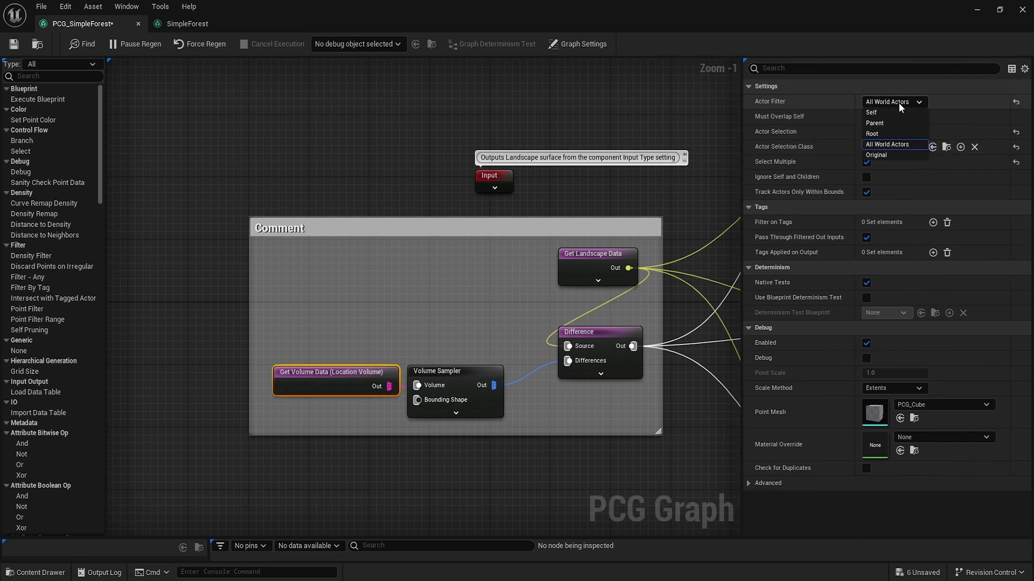
{"action": "left_click", "coordinate": [939, 104]}
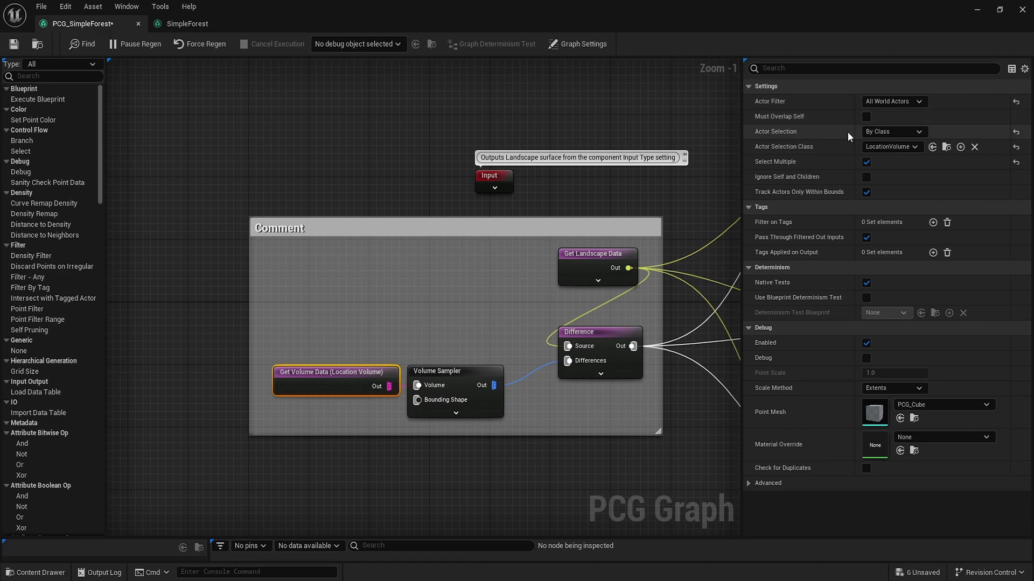
{"action": "left_click", "coordinate": [900, 148]}
{"action": "left_click", "coordinate": [902, 150]}
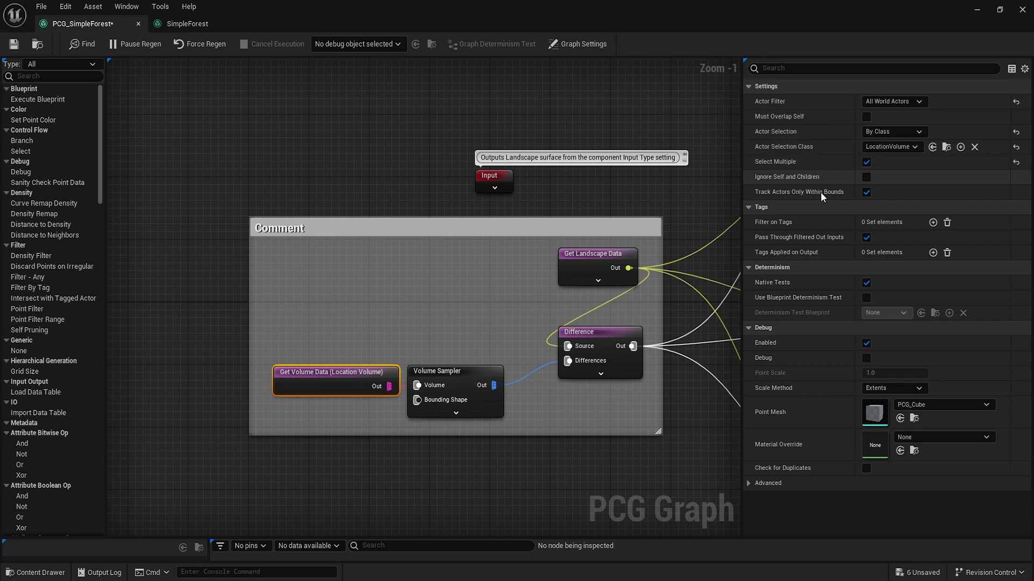
Examine the Volume Sampler's settings and trace its output through the Difference node to the Rocks, Trees and Grass surface samplers.
{"action": "right_click_drag", "start_coordinate": [507, 330], "coordinate": [420, 294]}
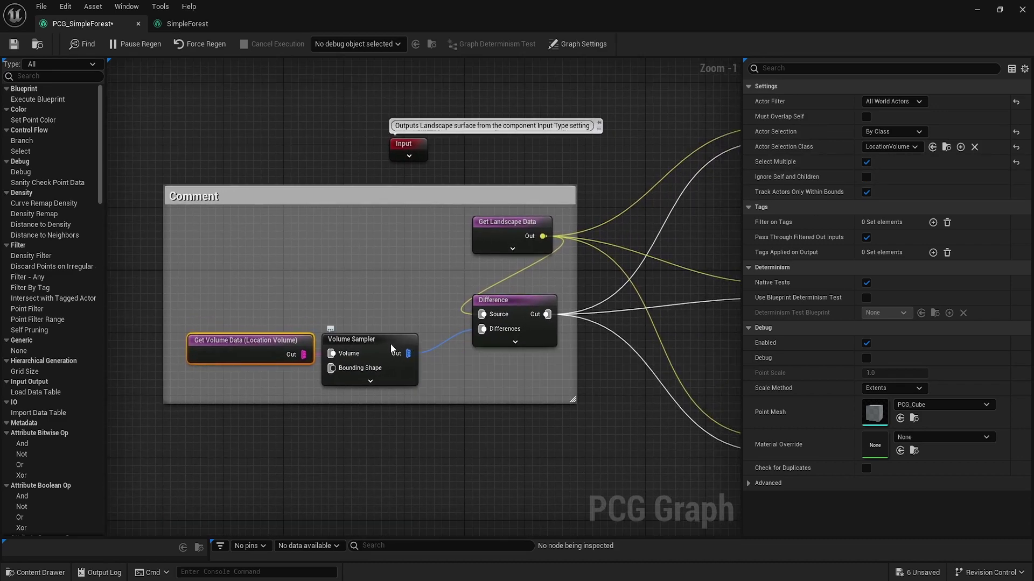
{"action": "left_click", "coordinate": [370, 343]}
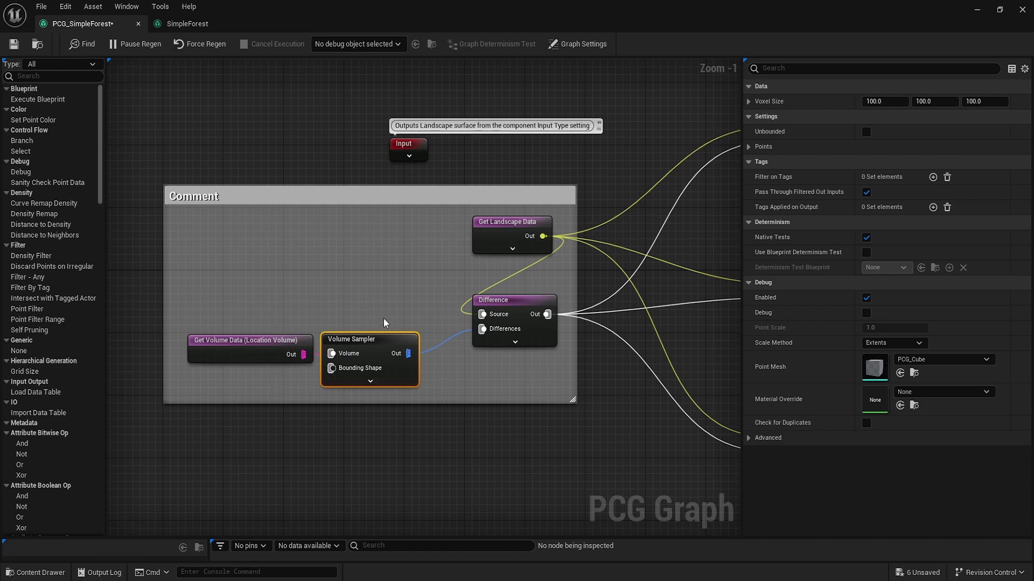
{"action": "right_click_drag", "start_coordinate": [349, 321], "coordinate": [264, 312]}
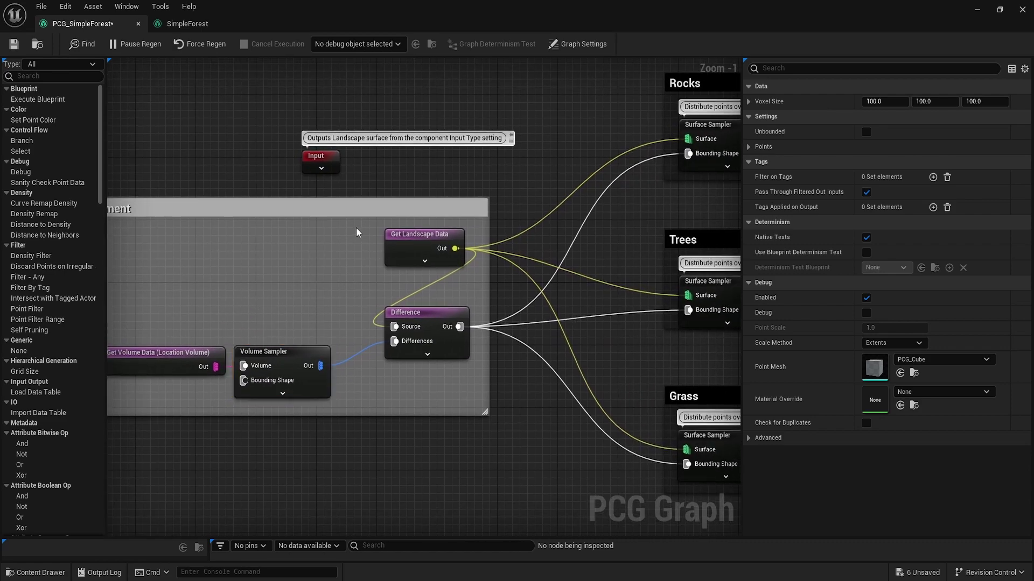
{"action": "left_click_drag", "start_coordinate": [482, 278], "coordinate": [481, 275]}
{"action": "left_click_drag", "start_coordinate": [310, 301], "coordinate": [458, 380]}
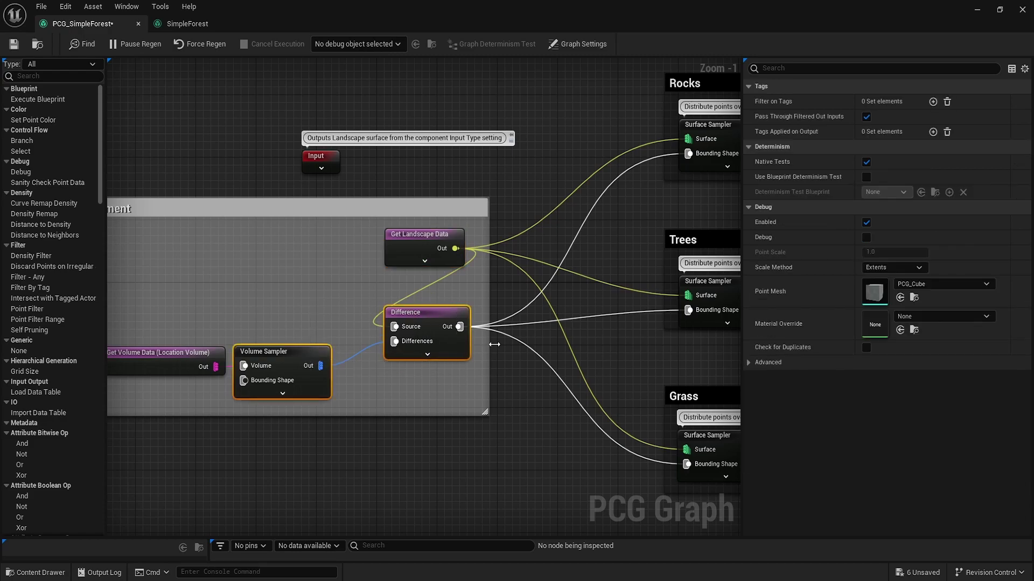
{"action": "right_click_drag", "start_coordinate": [504, 341], "coordinate": [348, 338]}
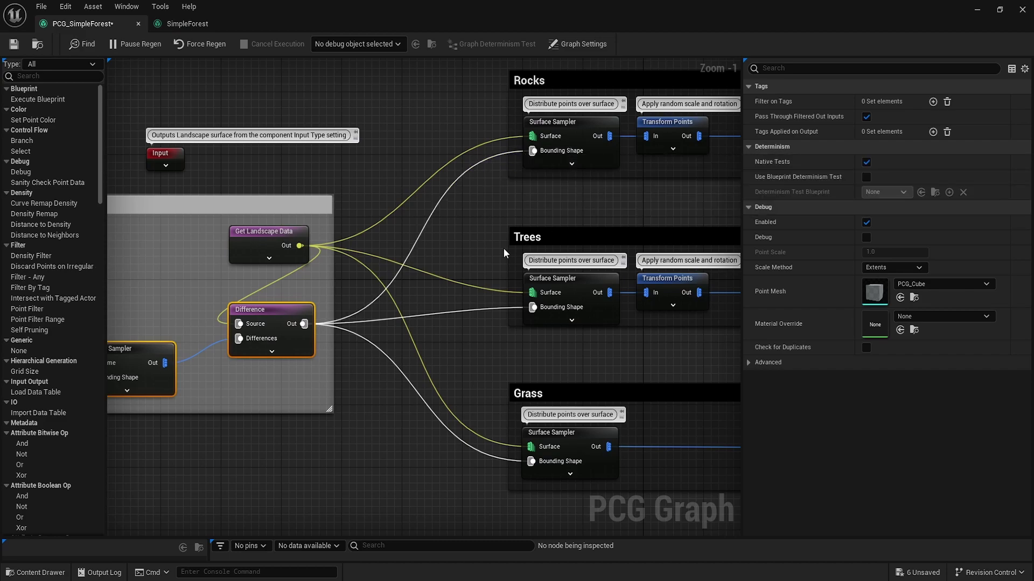
{"action": "right_click_drag", "start_coordinate": [504, 216], "coordinate": [679, 210]}
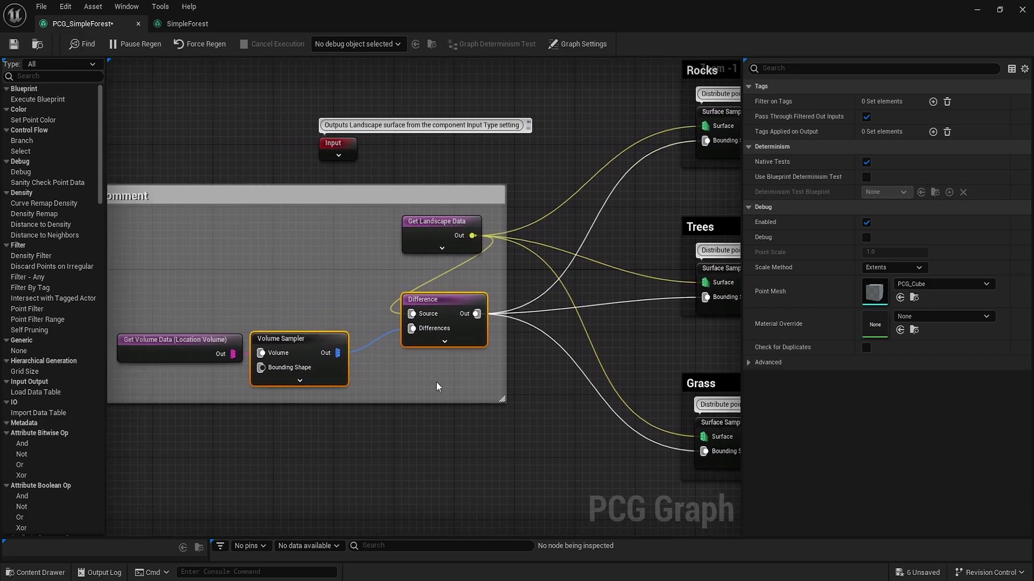
{"action": "left_click_drag", "start_coordinate": [139, 238], "coordinate": [455, 378]}
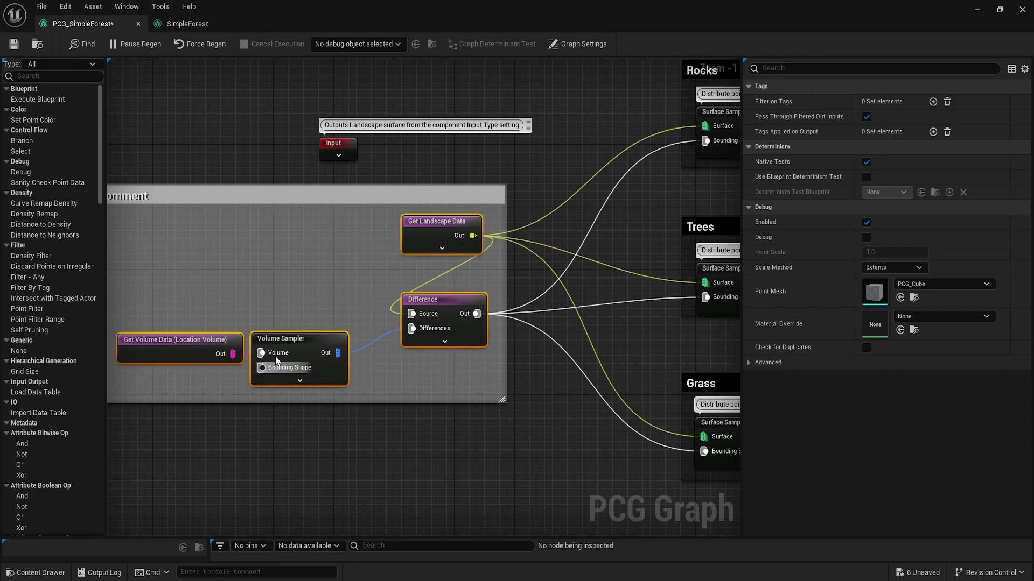
{"action": "left_click", "coordinate": [206, 338]}
{"action": "left_click", "coordinate": [450, 364]}
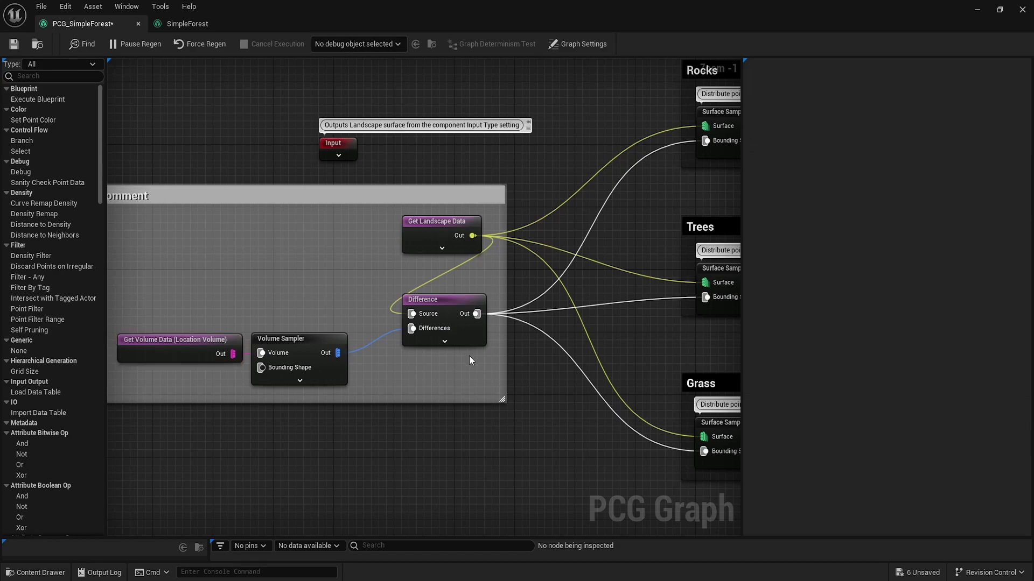
{"action": "right_click_drag", "start_coordinate": [472, 360], "coordinate": [324, 394]}
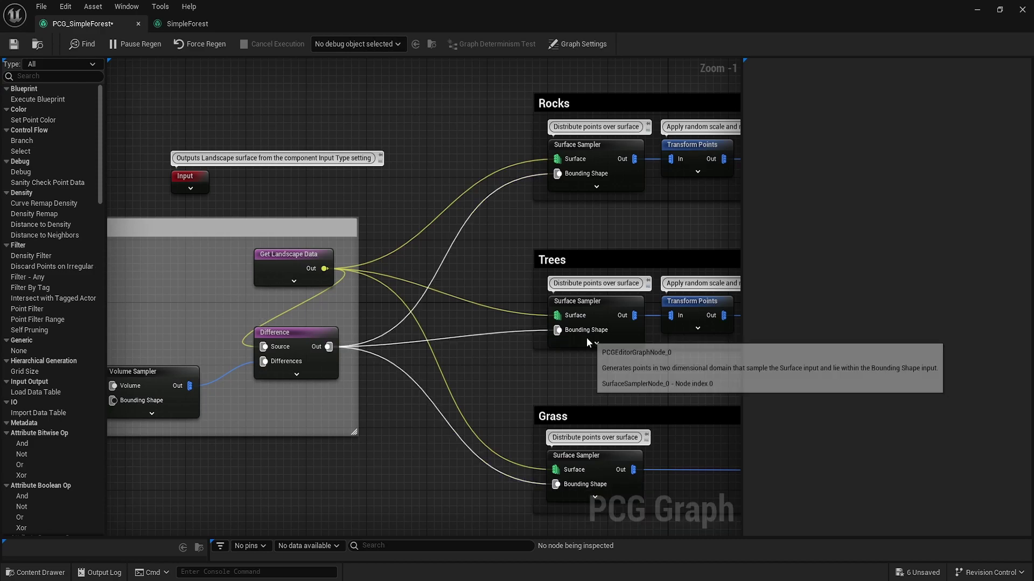
Inspect the Difference node's settings and the options available for its Mode.
{"action": "left_click_drag", "start_coordinate": [361, 402], "coordinate": [358, 400]}
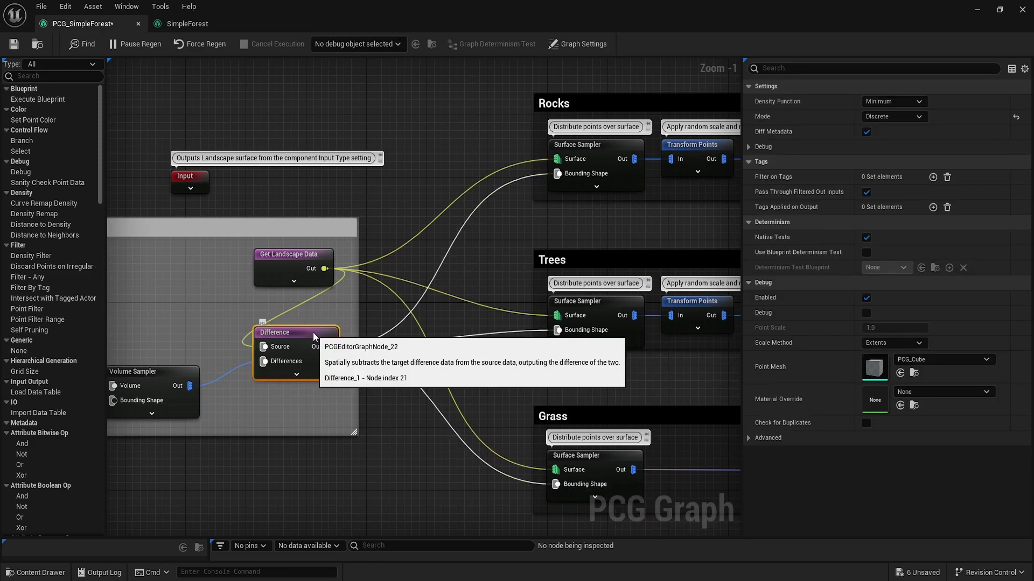
{"action": "double_click", "coordinate": [317, 330]}
{"action": "left_click", "coordinate": [877, 116]}
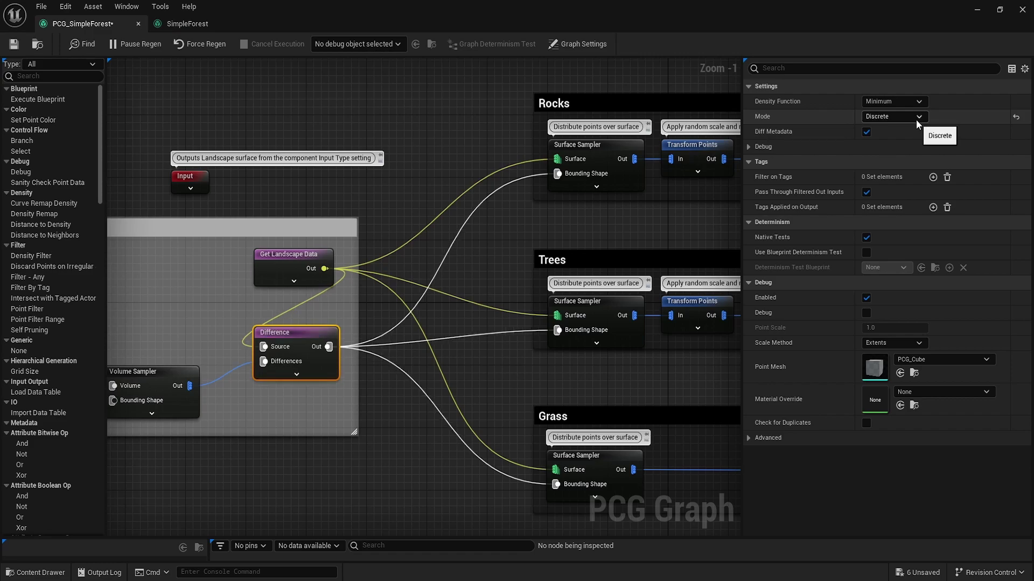
{"action": "left_click", "coordinate": [878, 117]}
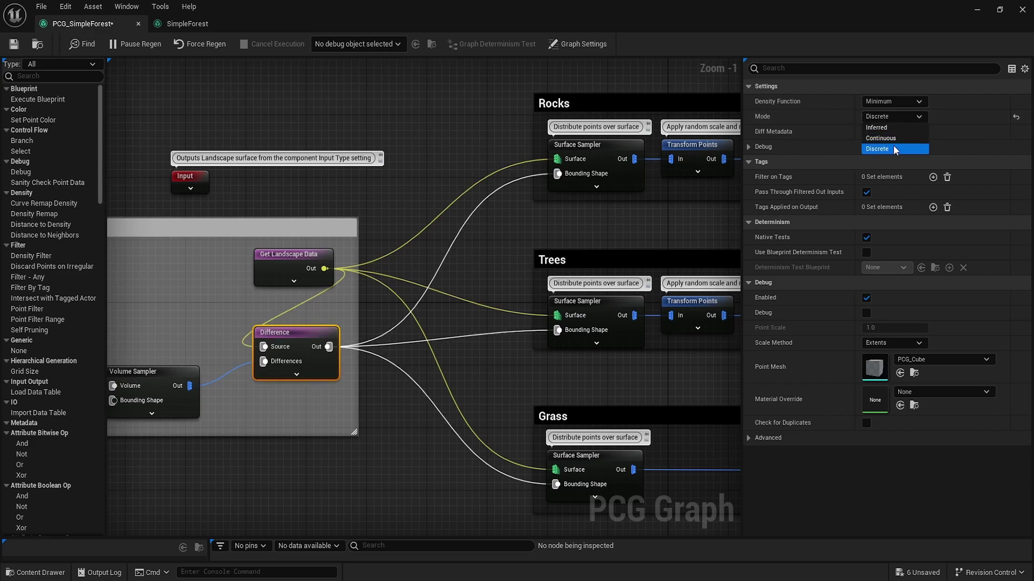
{"action": "left_click", "coordinate": [232, 354]}
{"action": "right_click_drag", "start_coordinate": [280, 372], "coordinate": [414, 360]}
Return to the level, widen the viewport and assign the PCG_SimpleForest graph to the PCGVolume.
{"action": "left_click", "coordinate": [977, 12]}
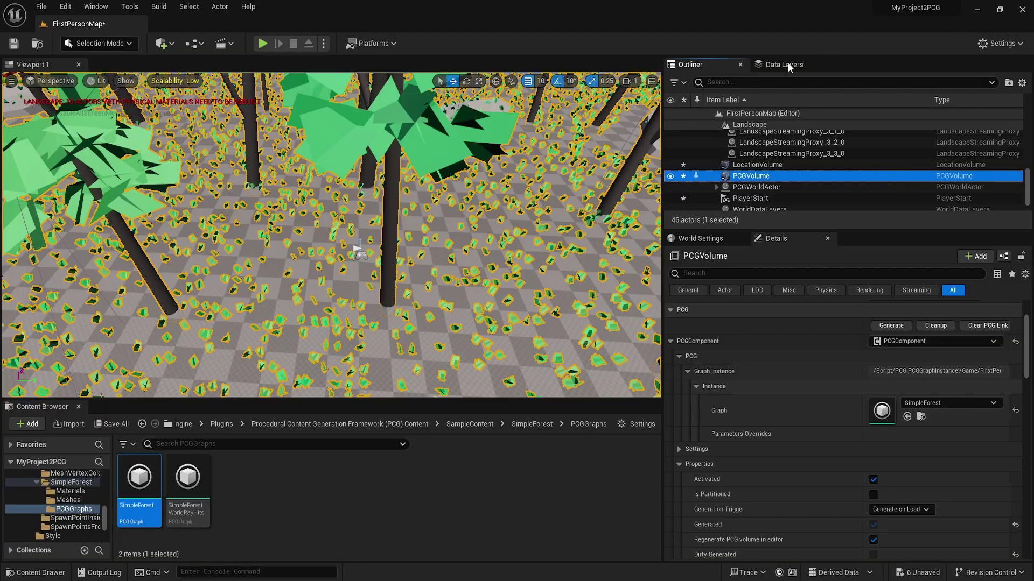
{"action": "left_click_drag", "start_coordinate": [661, 303], "coordinate": [843, 306]}
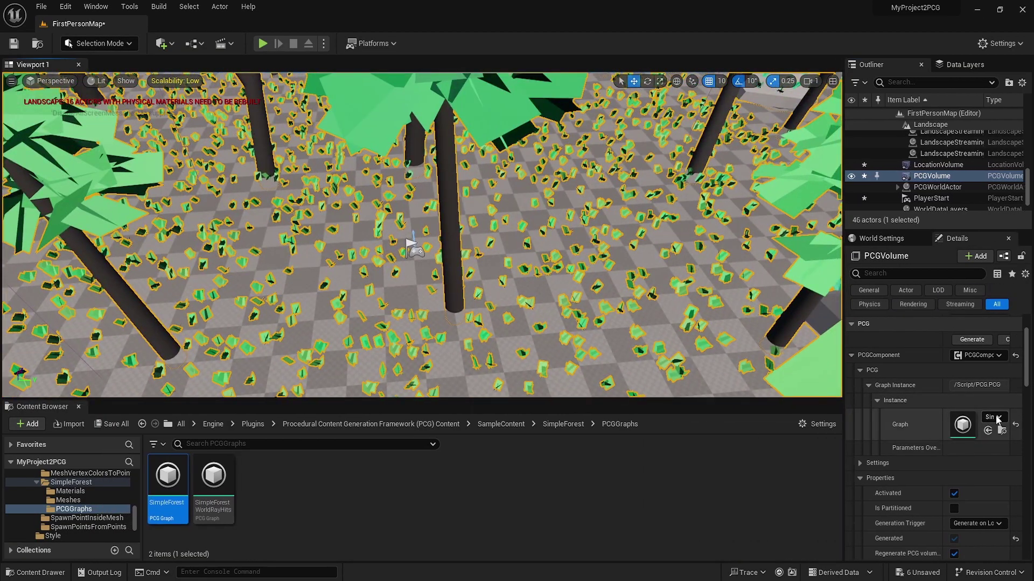
{"action": "left_click", "coordinate": [994, 417]}
{"action": "left_click", "coordinate": [950, 304]}
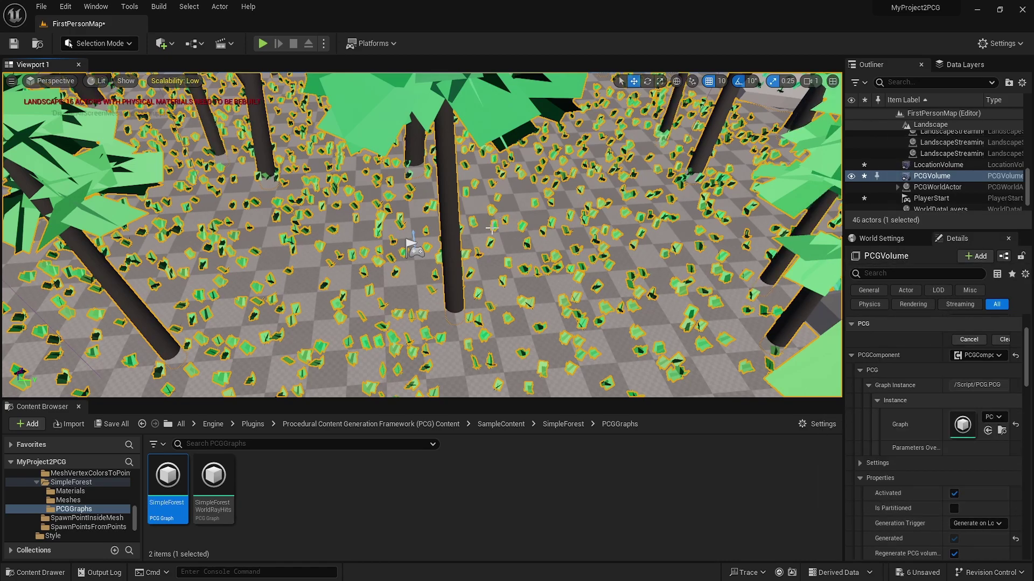
Duplicate the Location Volume along its green axis and place the copy among the trees beside the first clearing.
{"action": "key", "text": "s"}
{"action": "right_click_drag", "start_coordinate": [358, 194], "coordinate": [347, 241]}
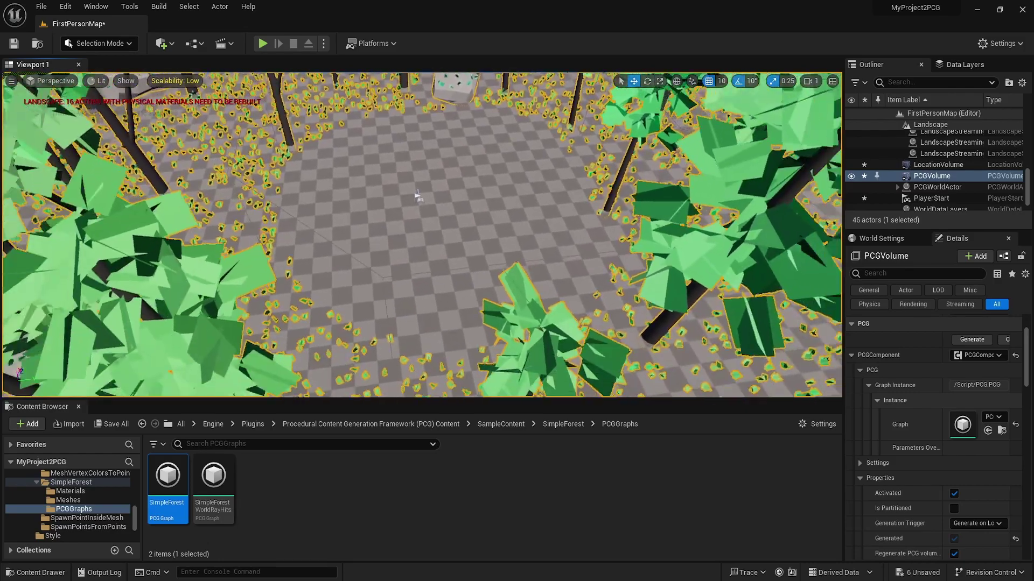
{"action": "right_click_drag", "start_coordinate": [430, 269], "coordinate": [426, 265]}
{"action": "key", "text": "s"}
{"action": "left_click", "coordinate": [399, 275]}
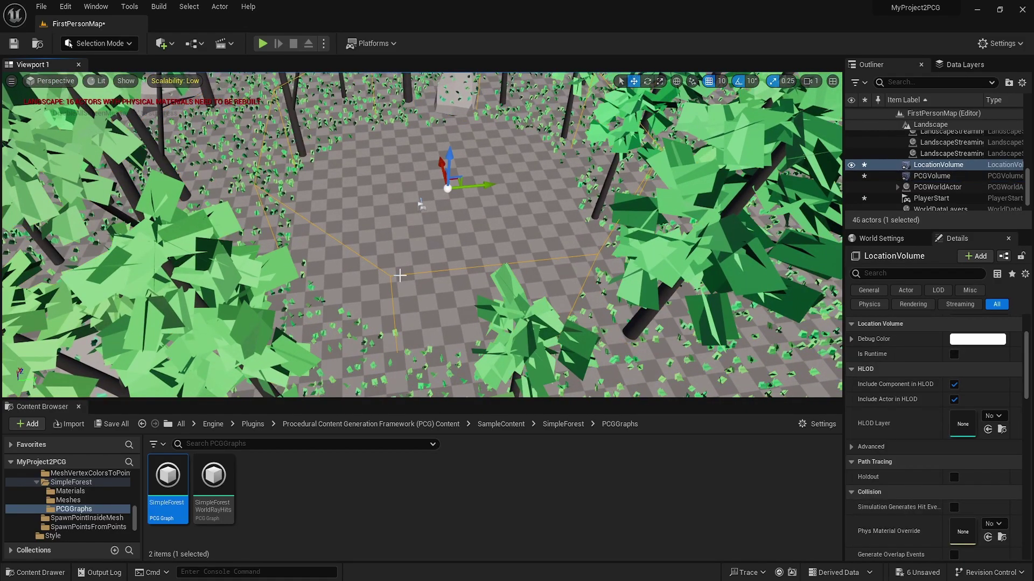
{"action": "scroll", "coordinate": [445, 206], "scroll_direction": "down", "scroll_amount": 6}
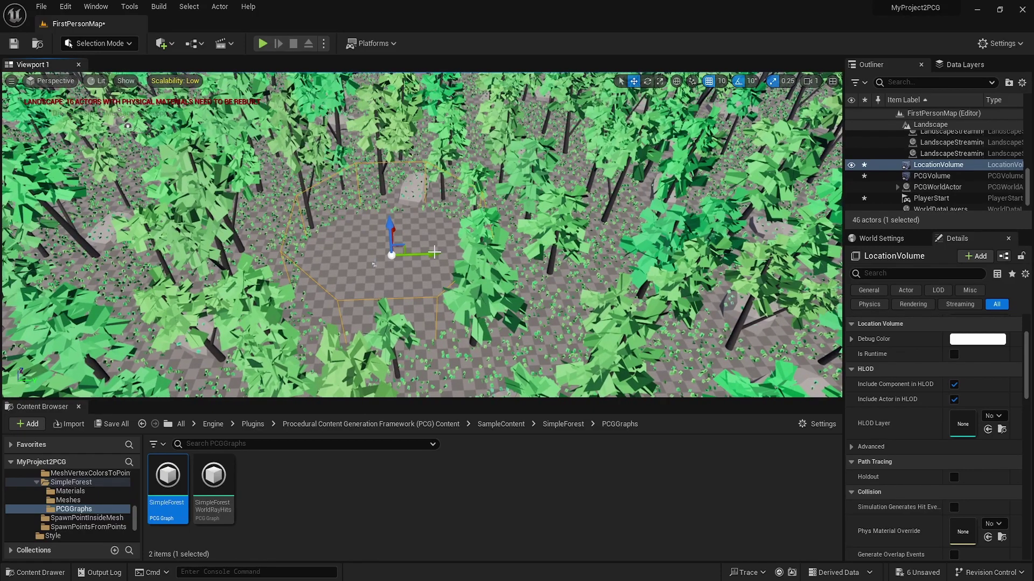
{"action": "left_click_drag", "start_coordinate": [426, 254], "coordinate": [670, 249], "text": "alt"}
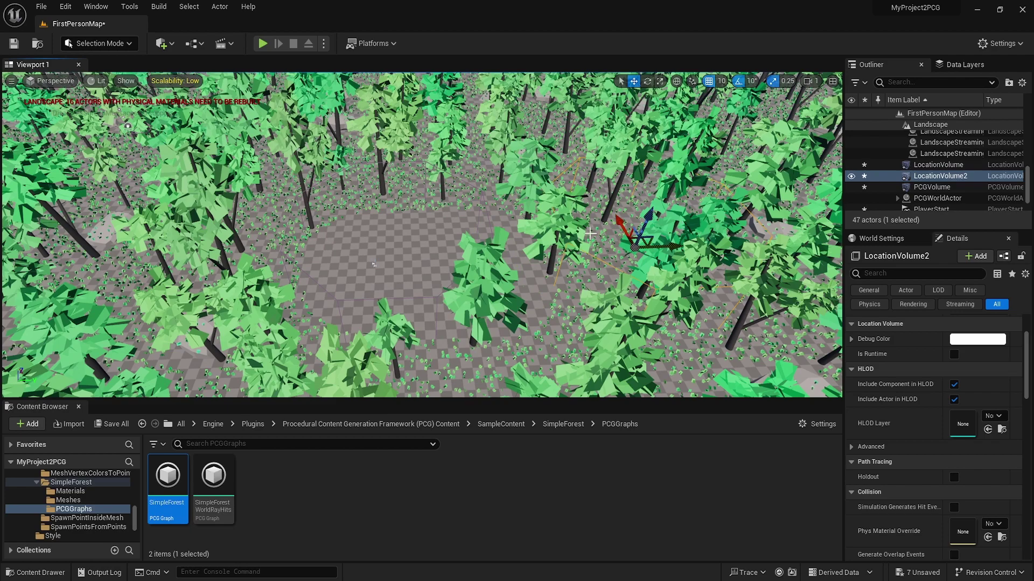
{"action": "middle_click_drag", "start_coordinate": [608, 223], "coordinate": [688, 236]}
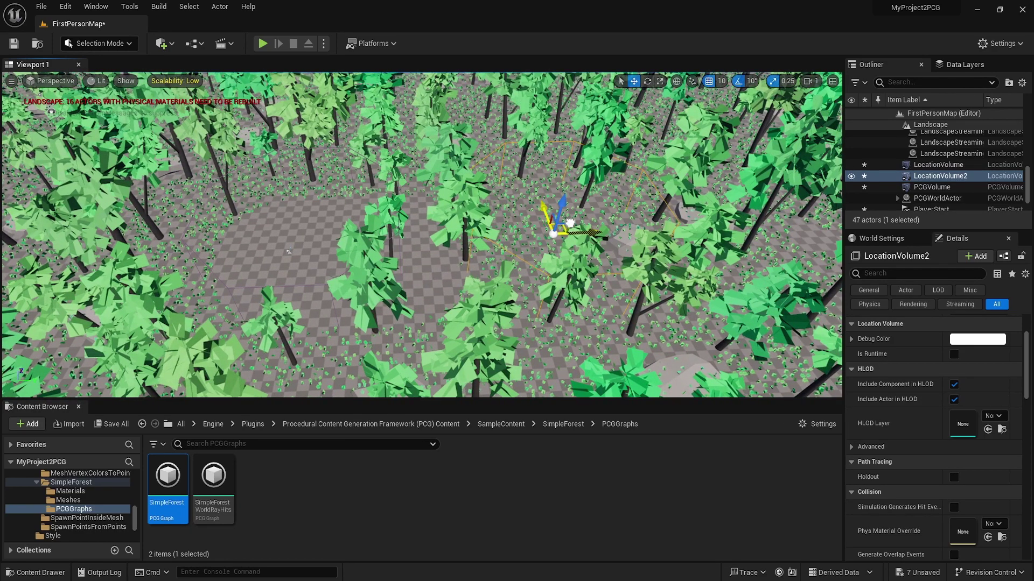
Duplicate the second Location Volume along its red axis into uncleared forest and set the new copy's Brush Shape to CubeBuilder.
{"action": "right_click_drag", "start_coordinate": [505, 226], "coordinate": [506, 227]}
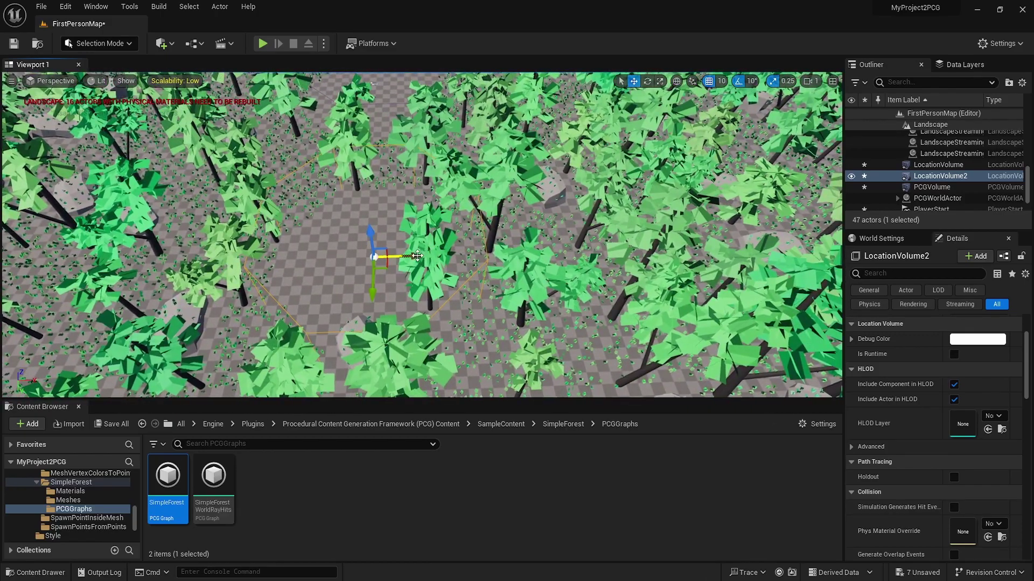
{"action": "left_click_drag", "start_coordinate": [417, 257], "coordinate": [727, 248], "text": "alt"}
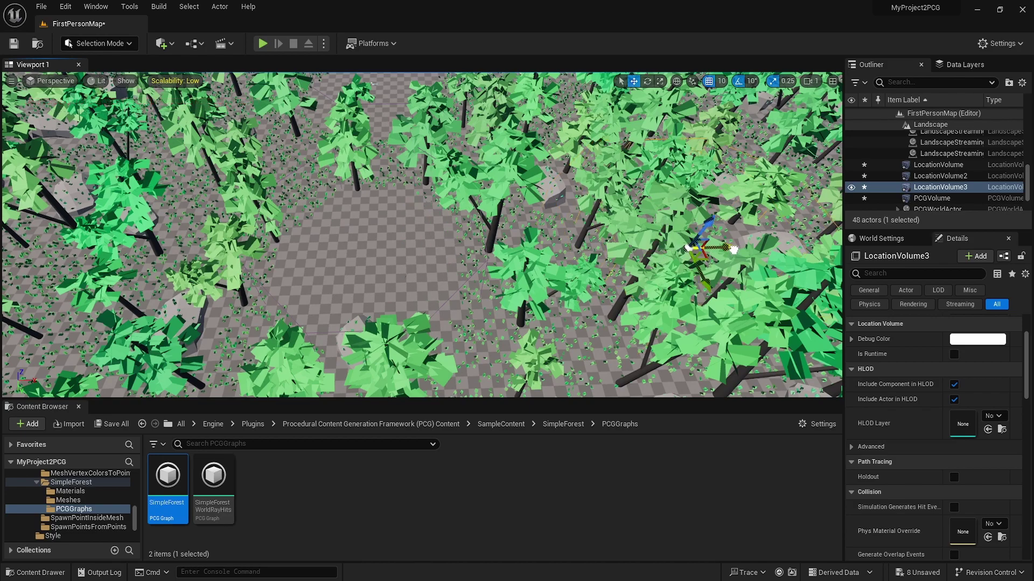
{"action": "scroll", "coordinate": [957, 499], "scroll_direction": "down", "scroll_amount": 10}
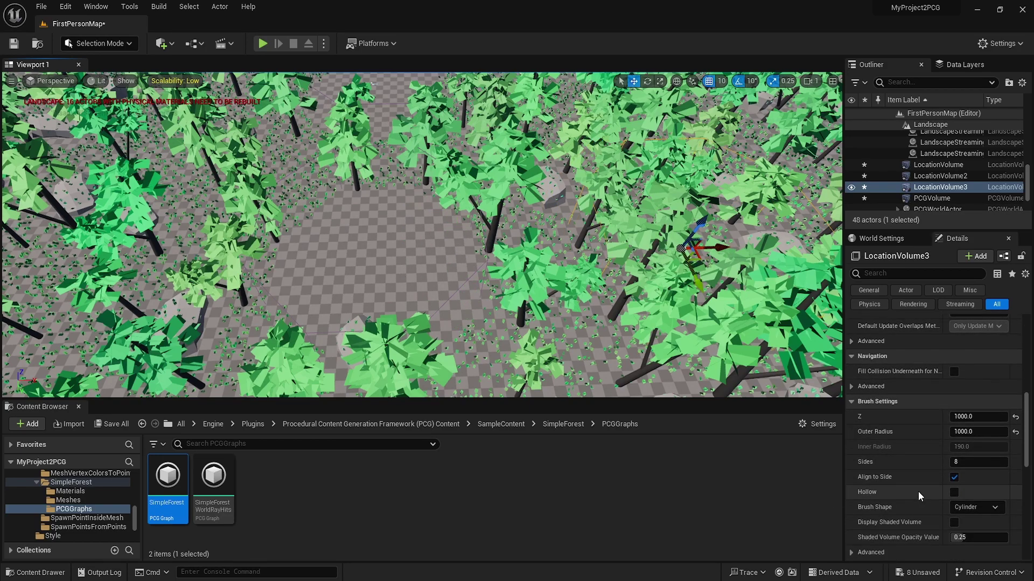
{"action": "left_click", "coordinate": [994, 509]}
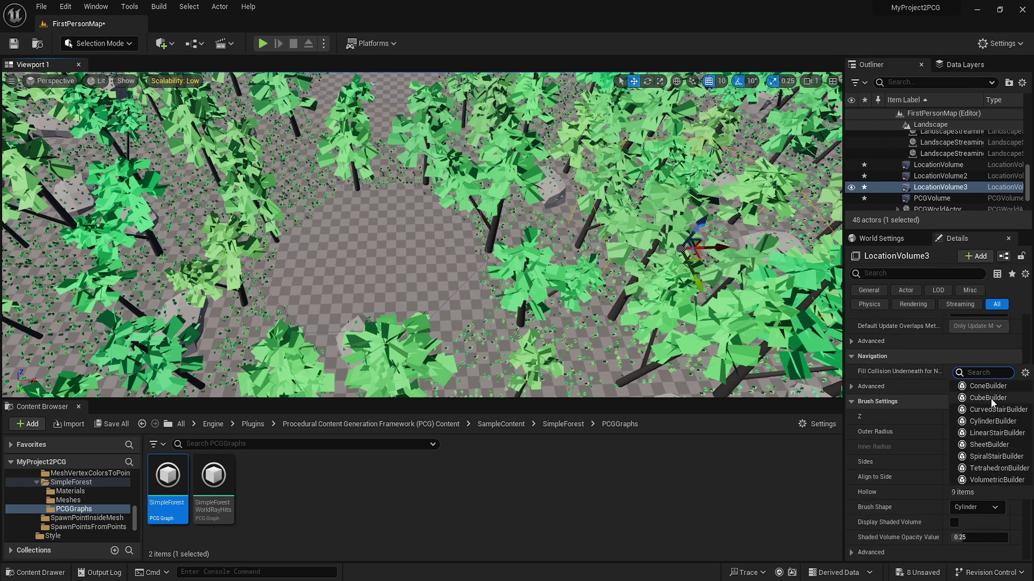
{"action": "left_click", "coordinate": [990, 399]}
{"action": "mouse_move", "coordinate": [577, 277]}
{"action": "right_mouse_down"}
{"action": "mouse_move", "coordinate": [630, 301]}
{"action": "mouse_move", "coordinate": [722, 272]}
{"action": "right_mouse_up"}
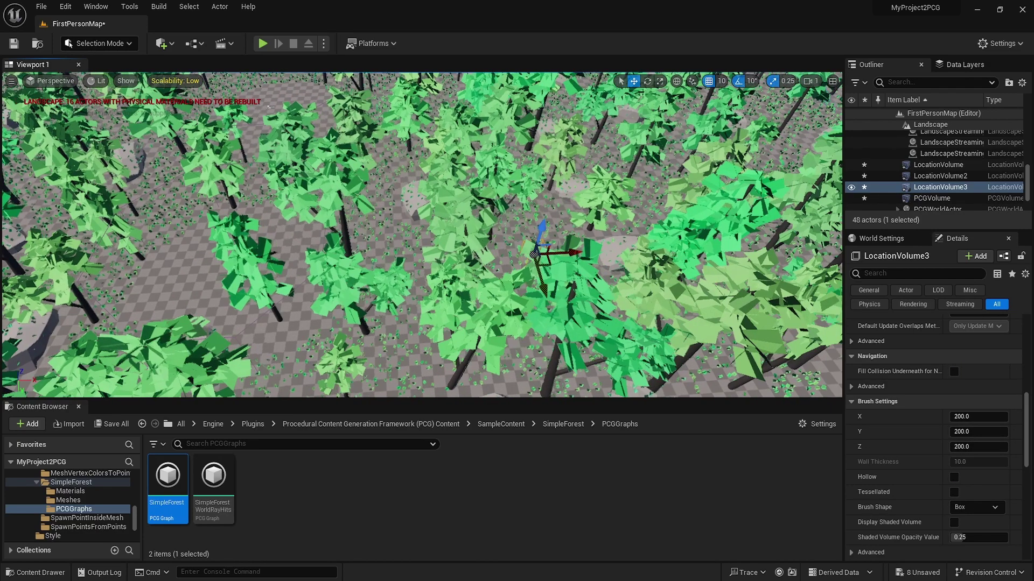
{"action": "right_click_drag", "start_coordinate": [673, 323], "coordinate": [700, 323]}
Set the box-shaped Location Volume's X, Y and Z brush sizes to 500 and nudge it slightly along its red axis.
{"action": "left_click", "coordinate": [978, 417]}
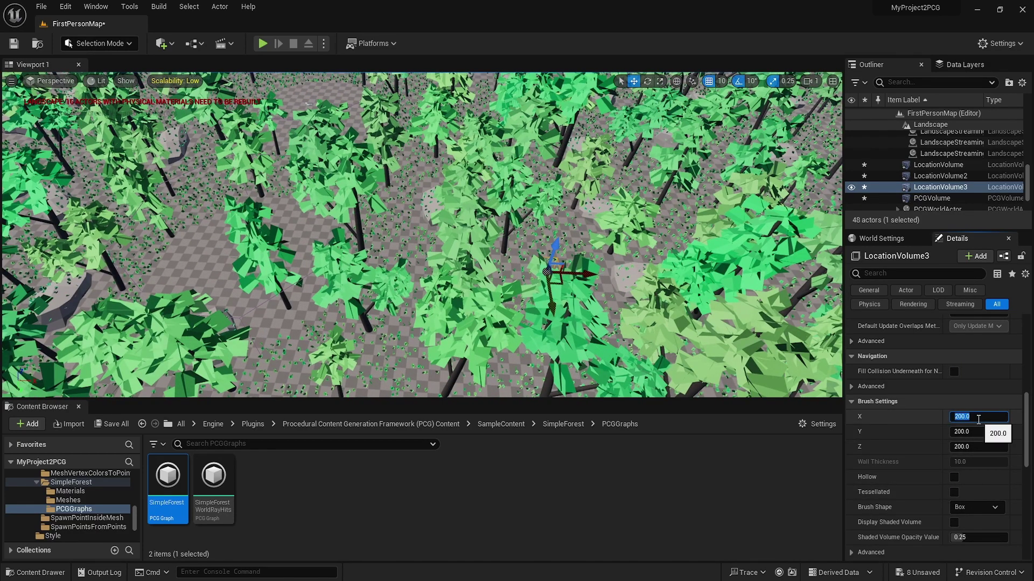
{"action": "type", "text": "500"}
{"action": "left_click", "coordinate": [986, 433]}
{"action": "type", "text": "50"}
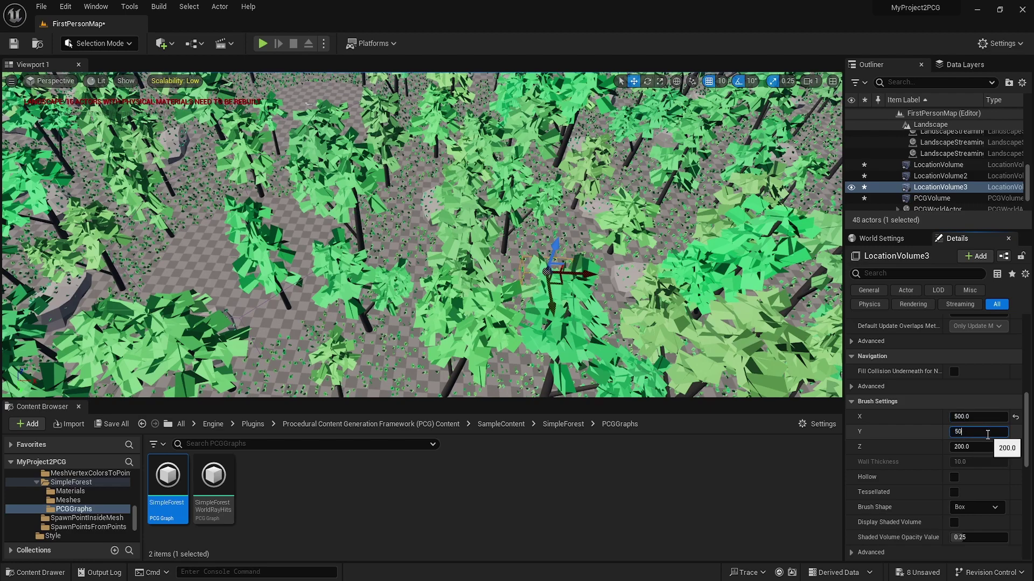
{"action": "type", "text": "0"}
{"action": "left_click", "coordinate": [973, 447]}
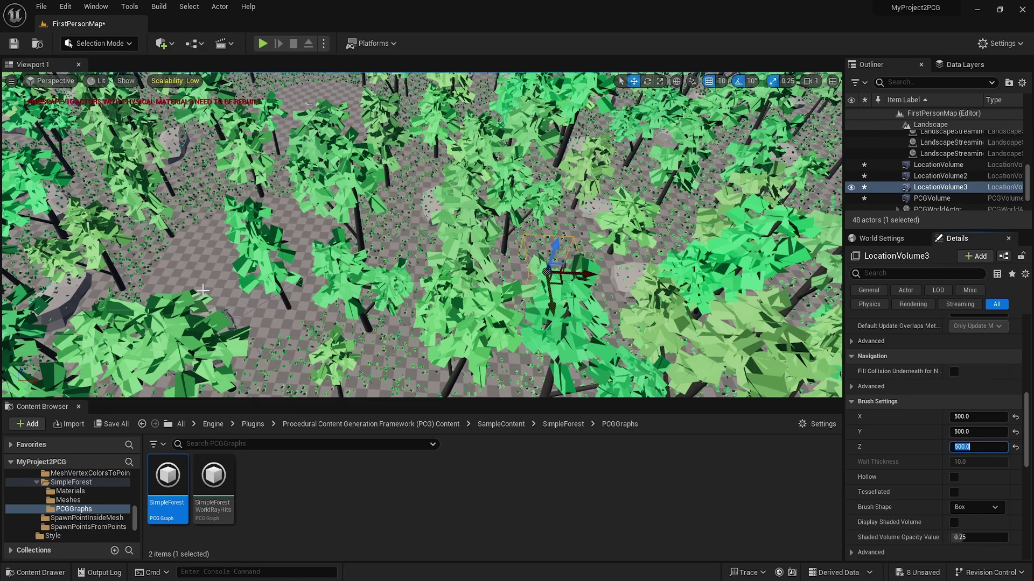
{"action": "left_click", "coordinate": [567, 307]}
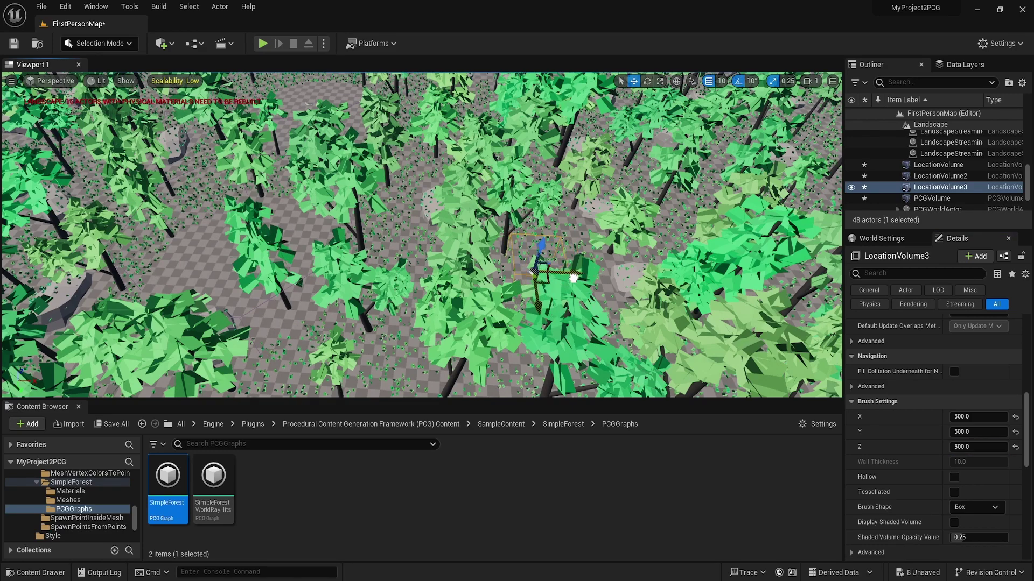
Enlarge the box-shaped Location Volume by setting its X and Y brush sizes to 5000.
{"action": "left_click", "coordinate": [978, 417]}
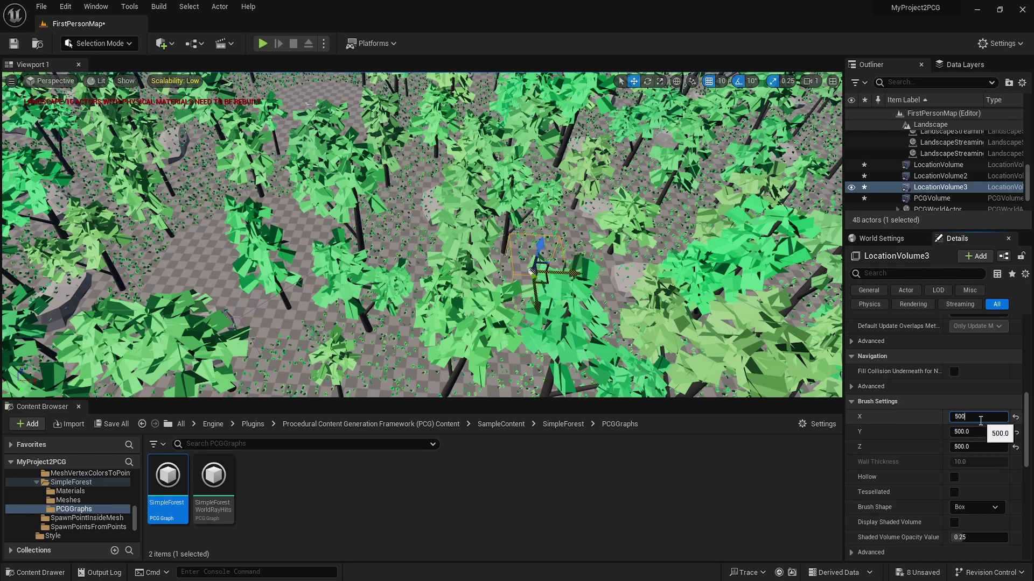
{"action": "type", "text": "0"}
{"action": "left_click", "coordinate": [979, 432]}
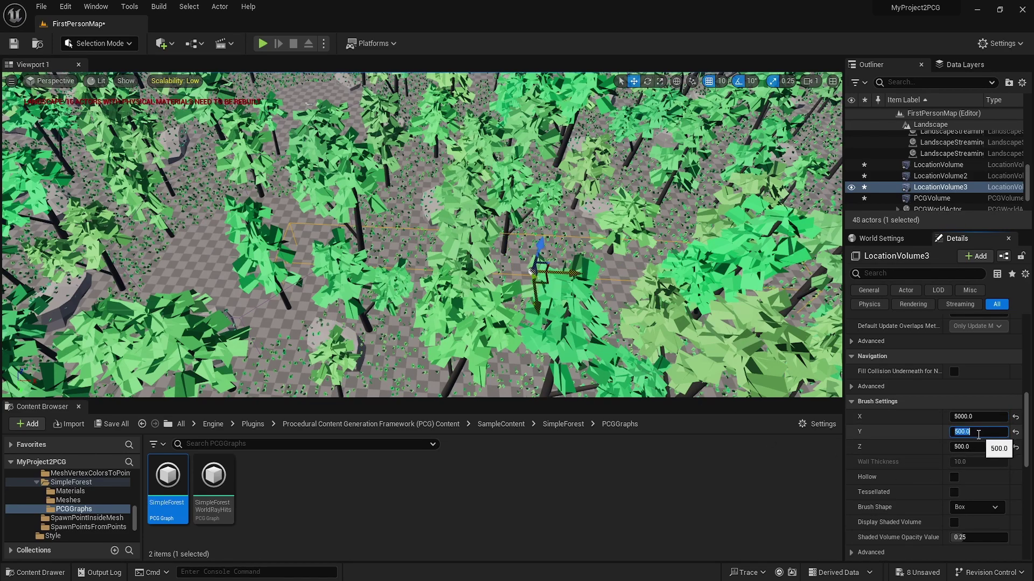
{"action": "type", "text": "5000"}
{"action": "key", "text": "Return"}
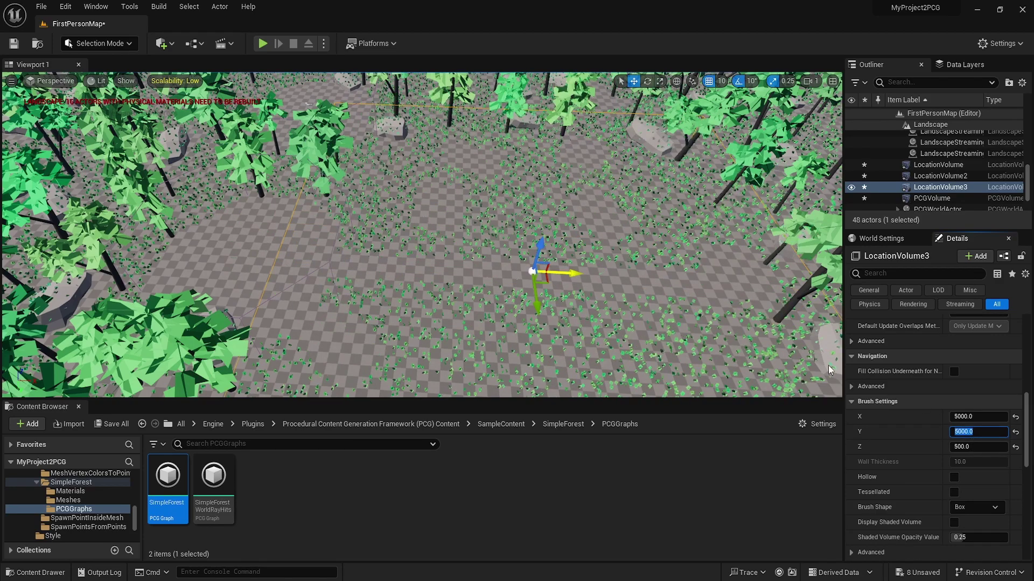
Move the enlarged box volume along its red axis and view the square clearing from farther away.
{"action": "left_click_drag", "start_coordinate": [600, 276], "coordinate": [738, 284]}
{"action": "mouse_move", "coordinate": [505, 253]}
{"action": "right_mouse_down"}
{"action": "mouse_move", "coordinate": [518, 277]}
{"action": "mouse_move", "coordinate": [520, 259]}
{"action": "mouse_move", "coordinate": [510, 267]}
{"action": "right_mouse_up"}
{"action": "key", "text": "s"}
{"action": "key", "text": "s"}
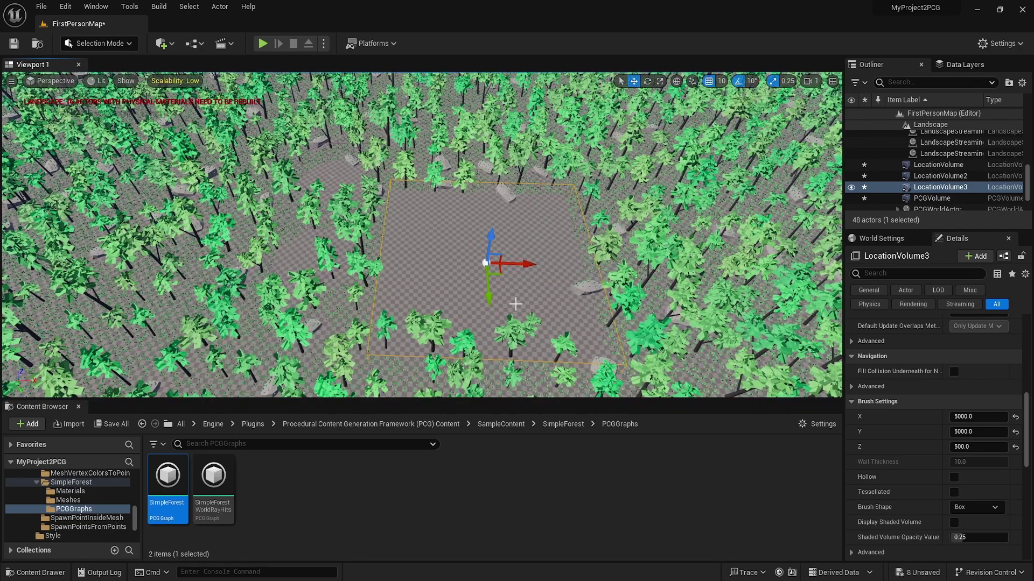